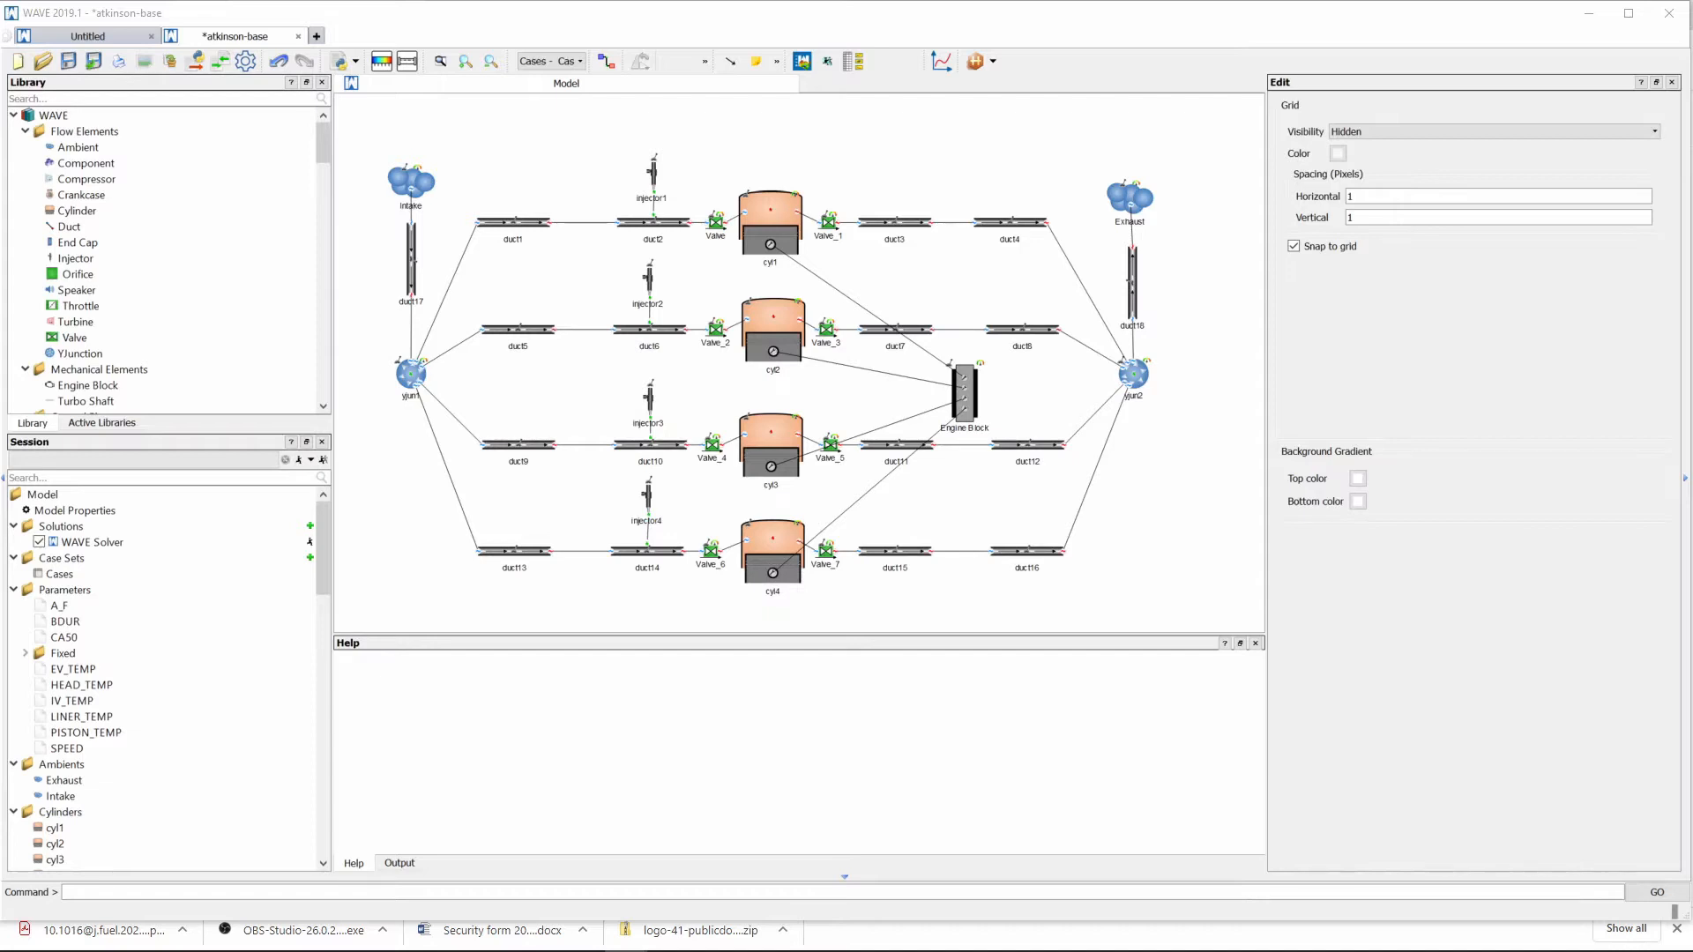
- Add the Valve Lifts output to cylinder cyl1, filtering the available outputs by "valve"
{"action": "left_click", "coordinate": [1209, 322]}
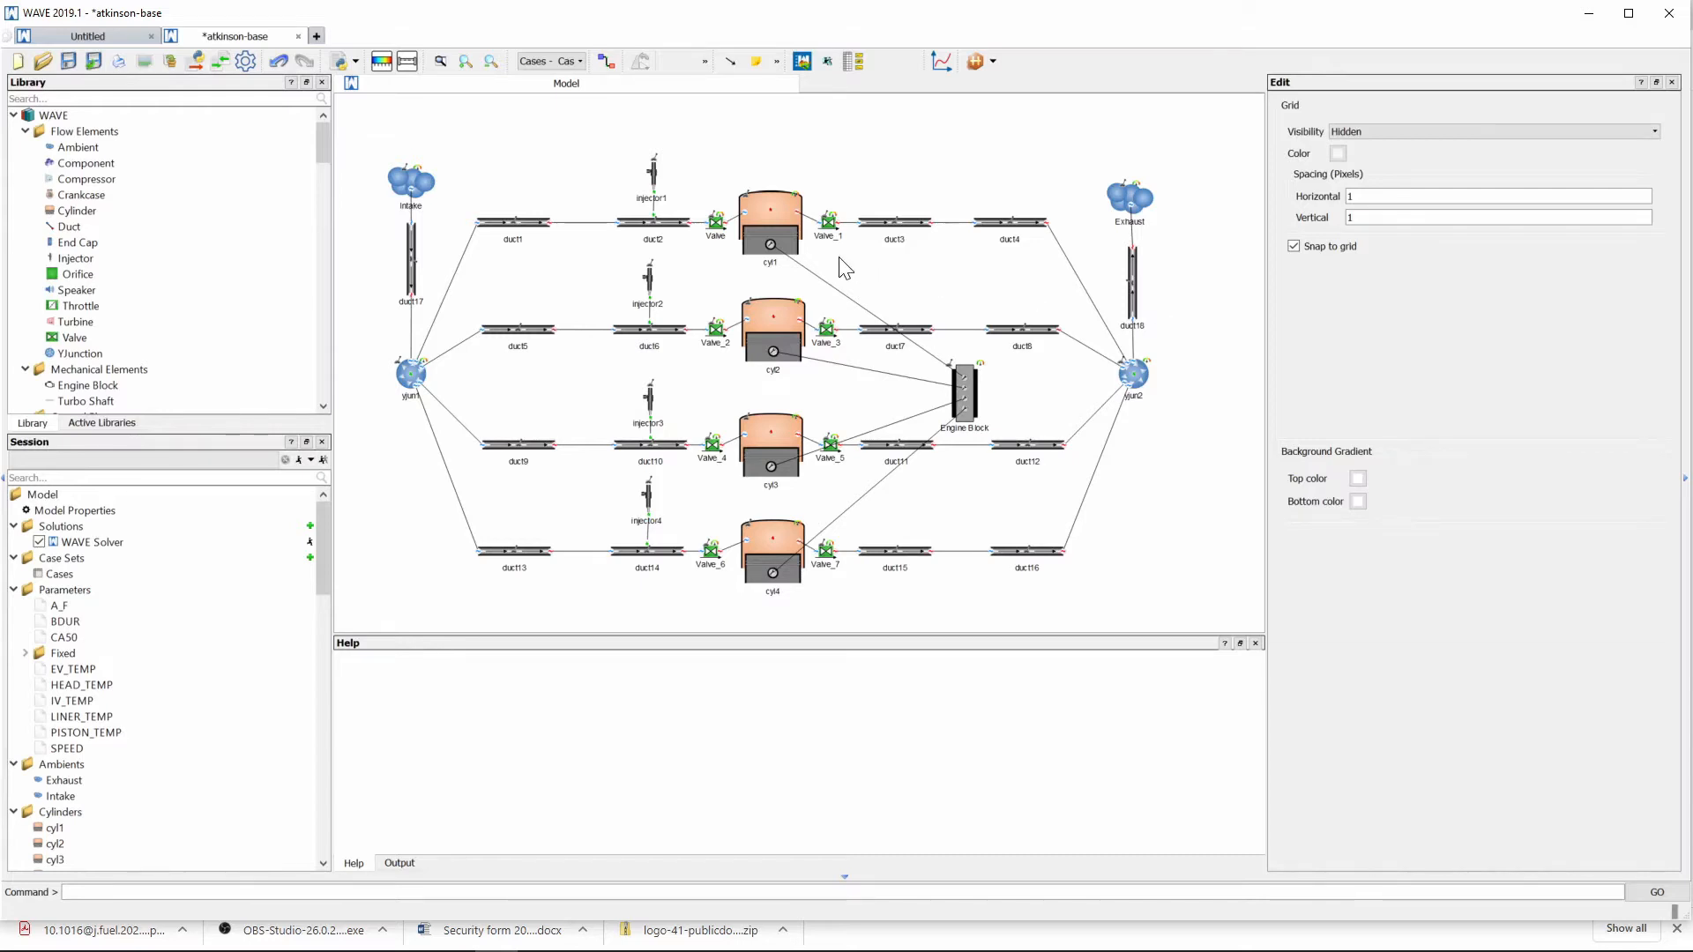
{"action": "left_click", "coordinate": [783, 222]}
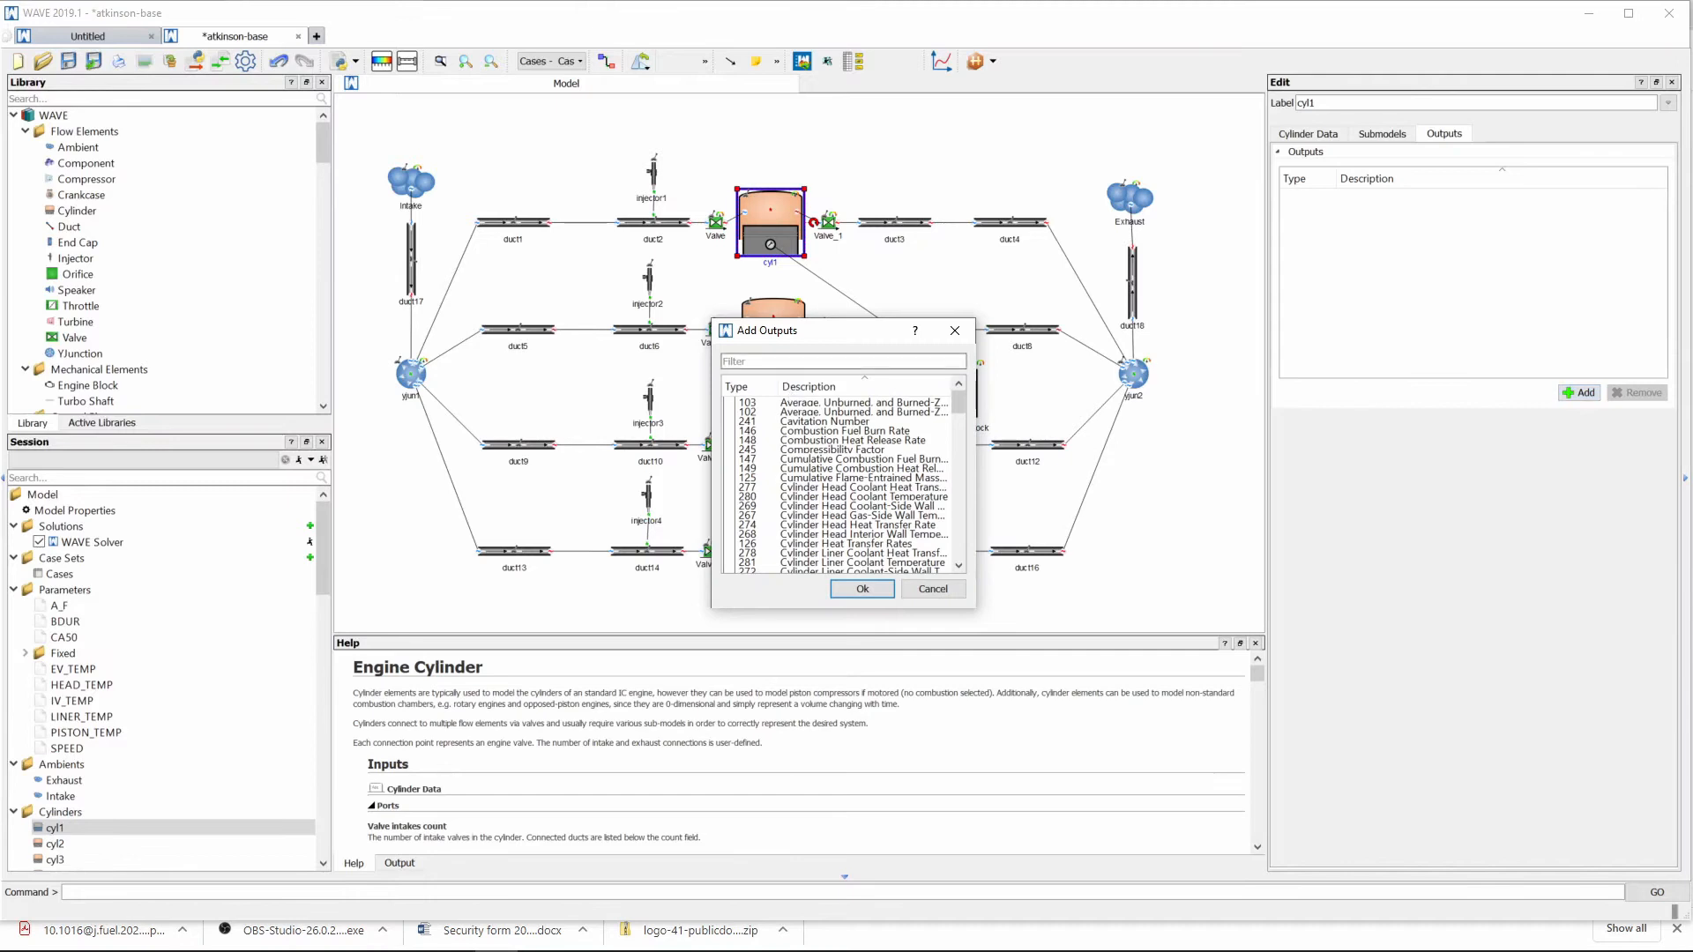
{"action": "left_click", "coordinate": [793, 362]}
{"action": "type", "text": "valve"}
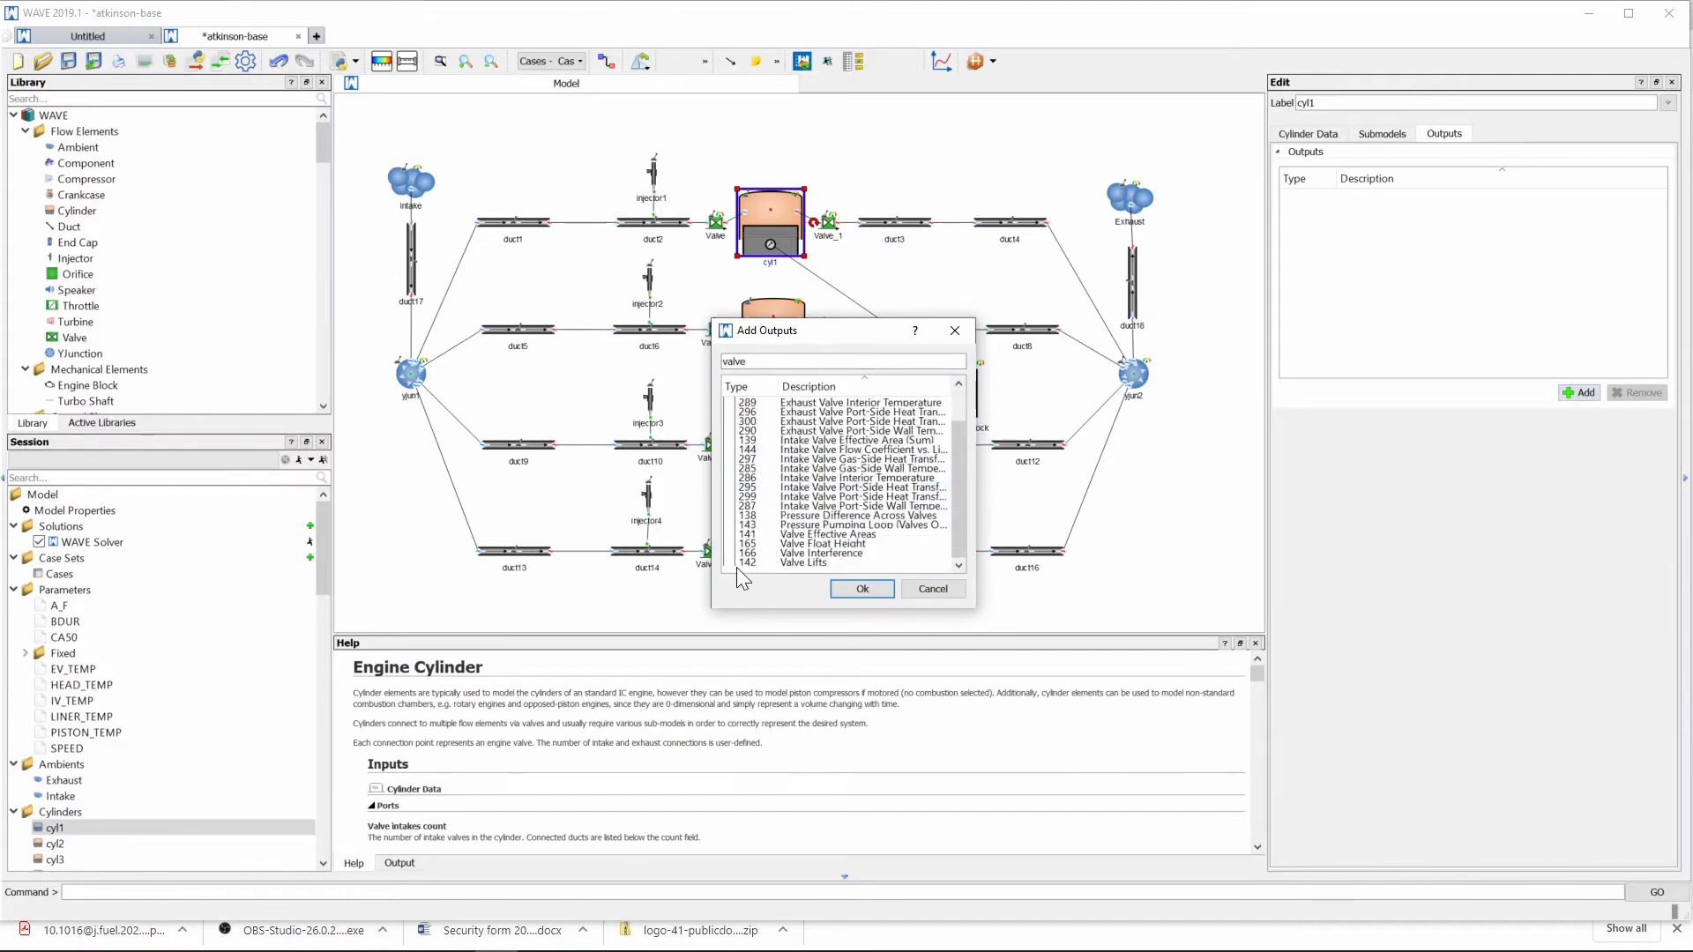
{"action": "left_click", "coordinate": [781, 565]}
{"action": "left_click", "coordinate": [860, 589]}
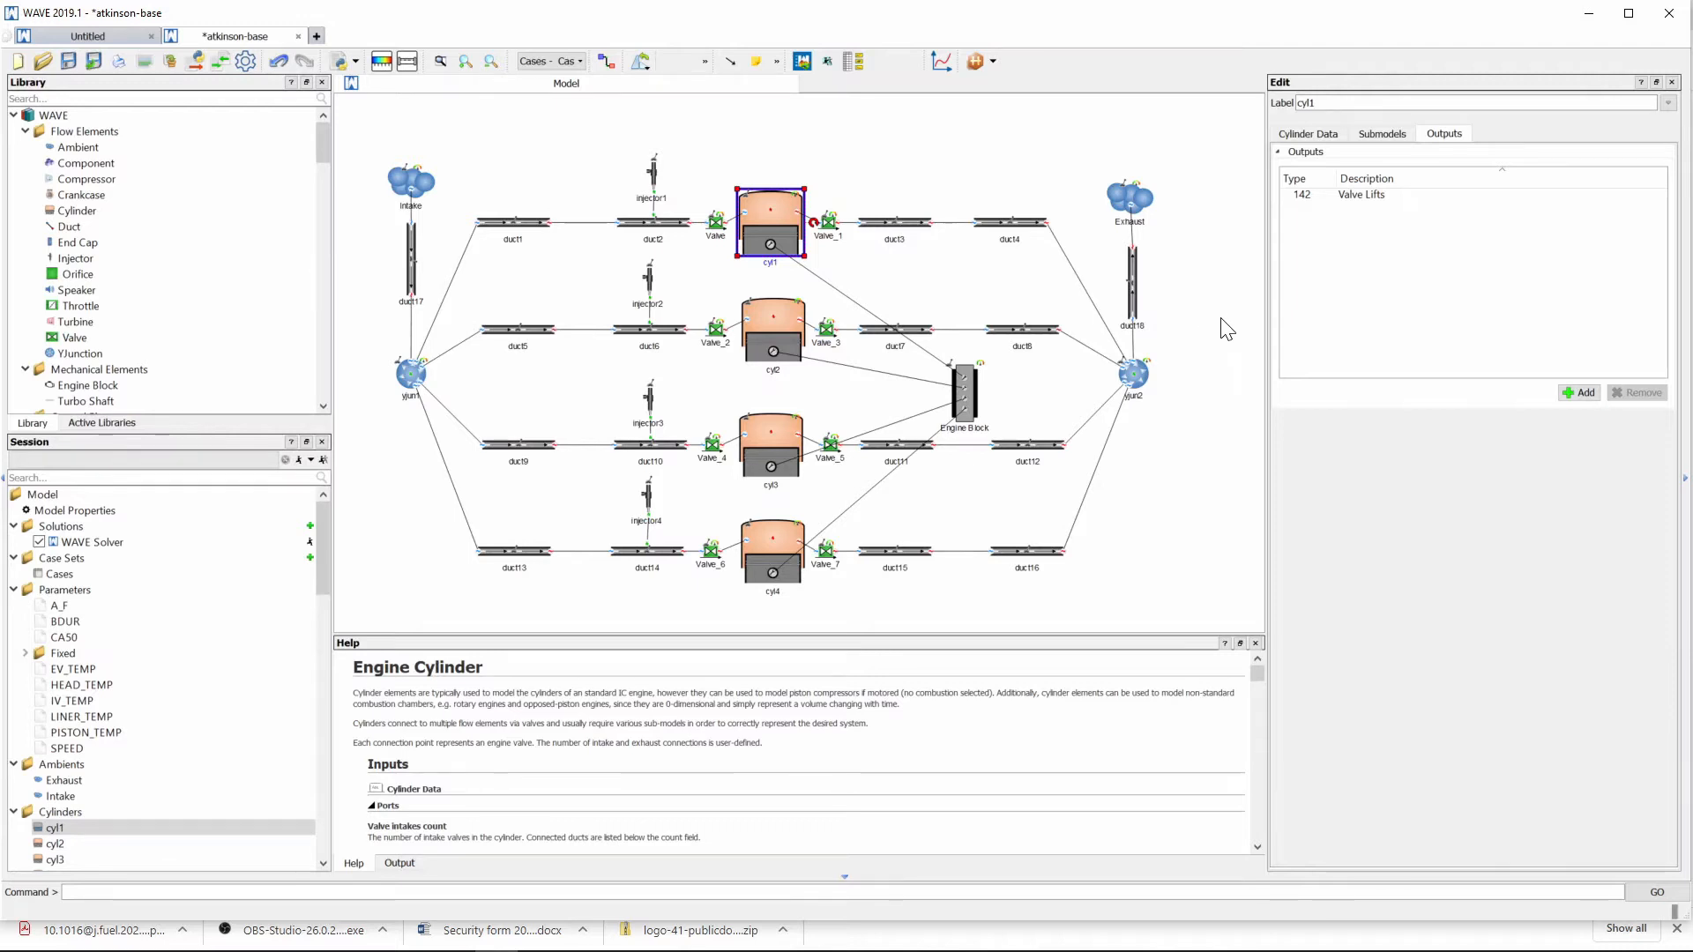
- Run the WAVE Solver and examine the enlarged cyl1 Valve Lifts time plot in WavePost
{"action": "left_click", "coordinate": [310, 542]}
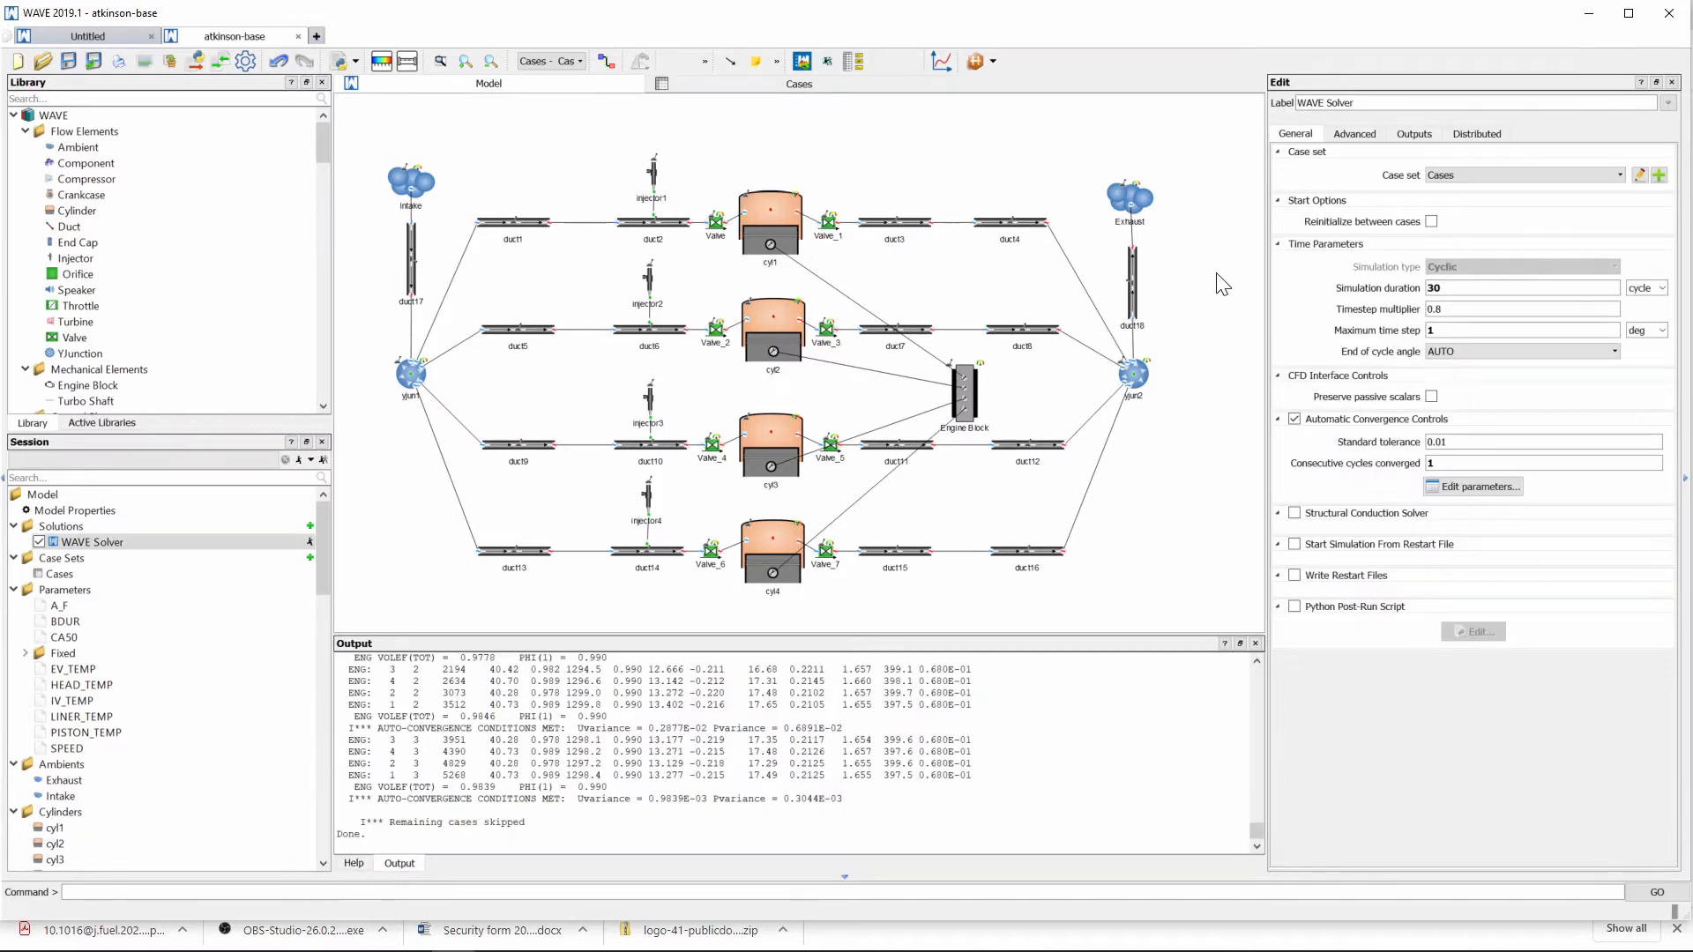
{"action": "left_click", "coordinate": [802, 62]}
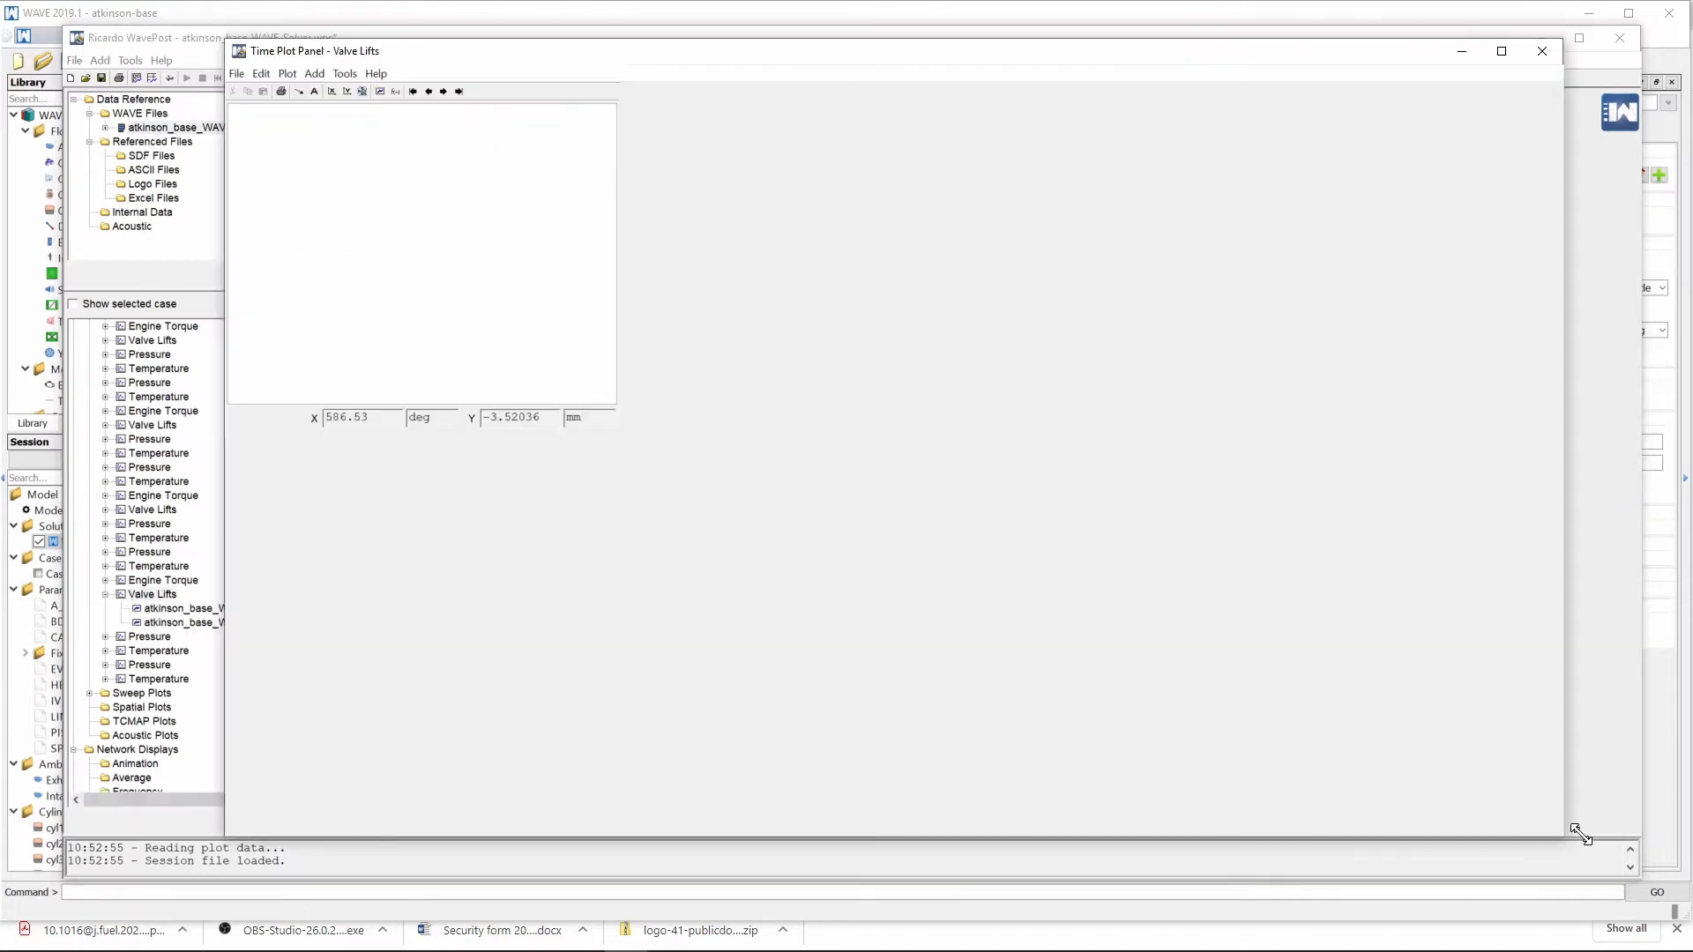
{"action": "left_click_drag", "start_coordinate": [1580, 834], "coordinate": [1578, 832]}
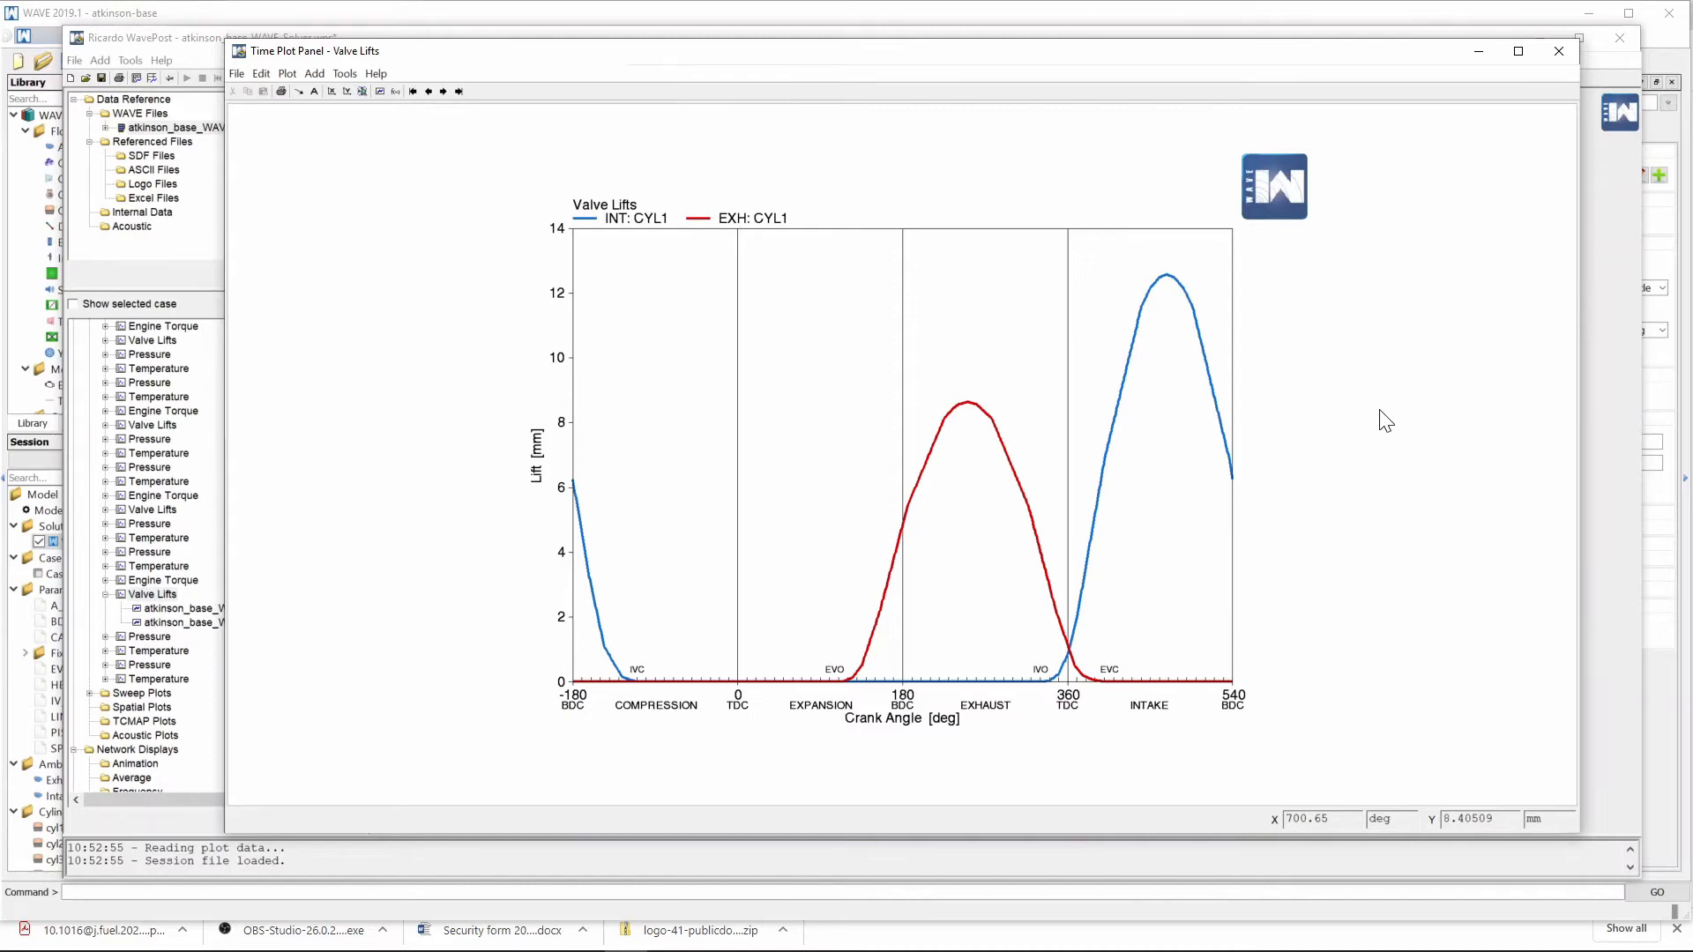
{"action": "left_click", "coordinate": [1559, 50]}
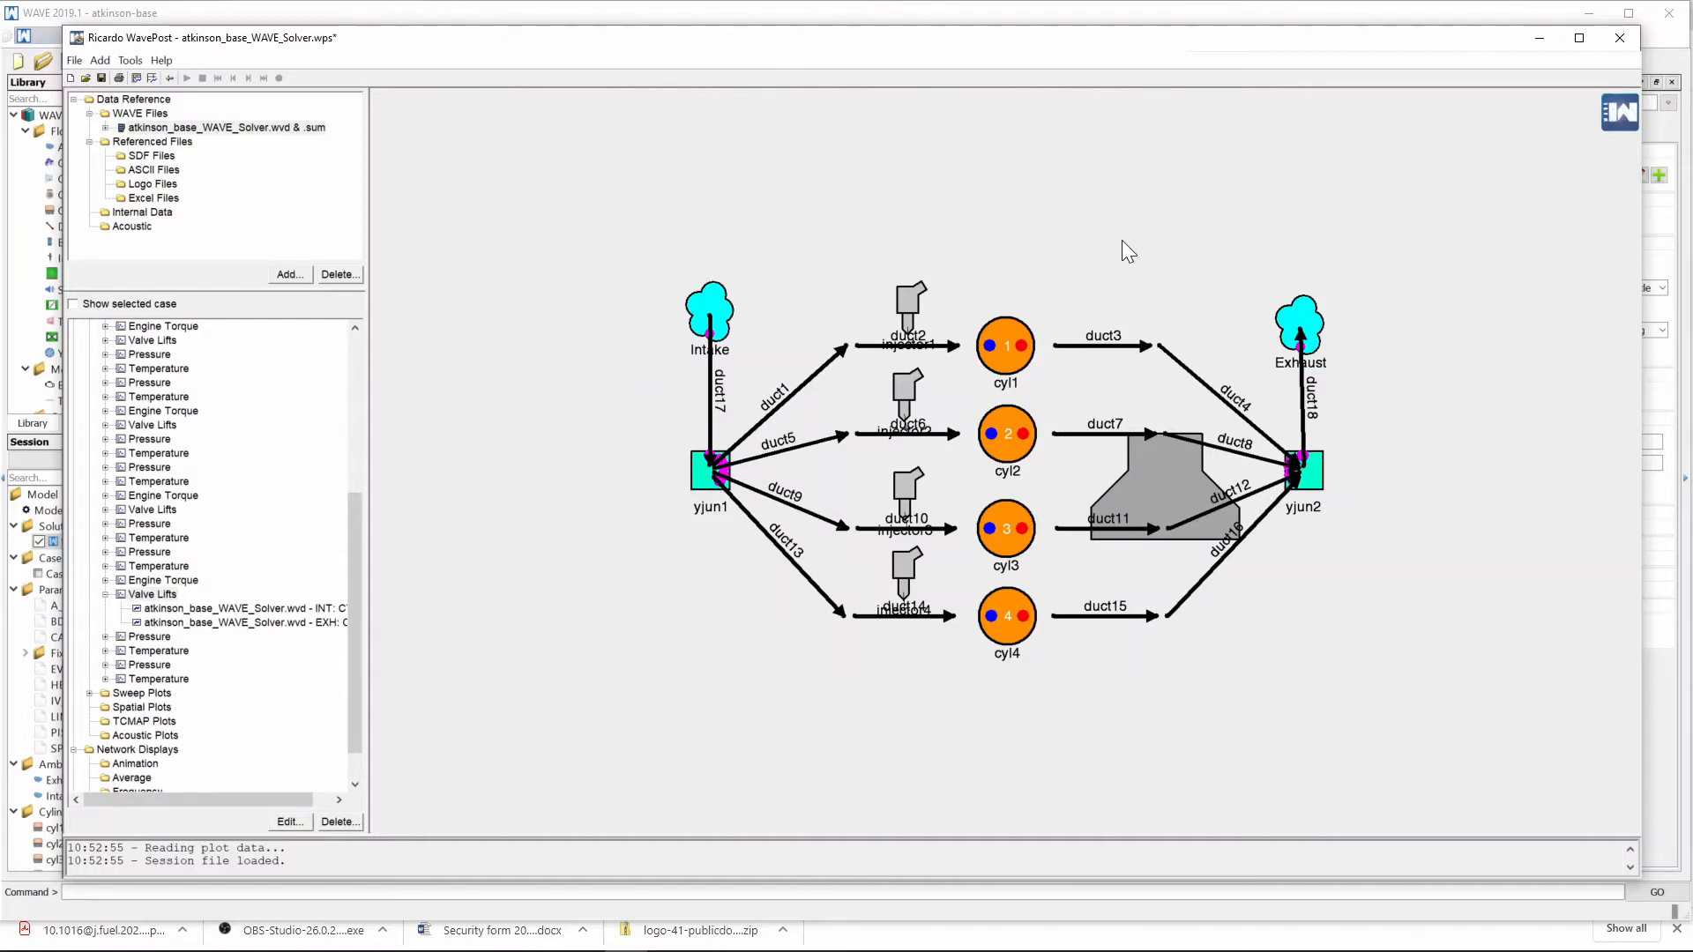
- Switch back to WAVE, set the cyl1 intake valve lift profile's duration multiplier to 1.1, and show its lift curve
{"action": "key", "text": "alt+Tab"}
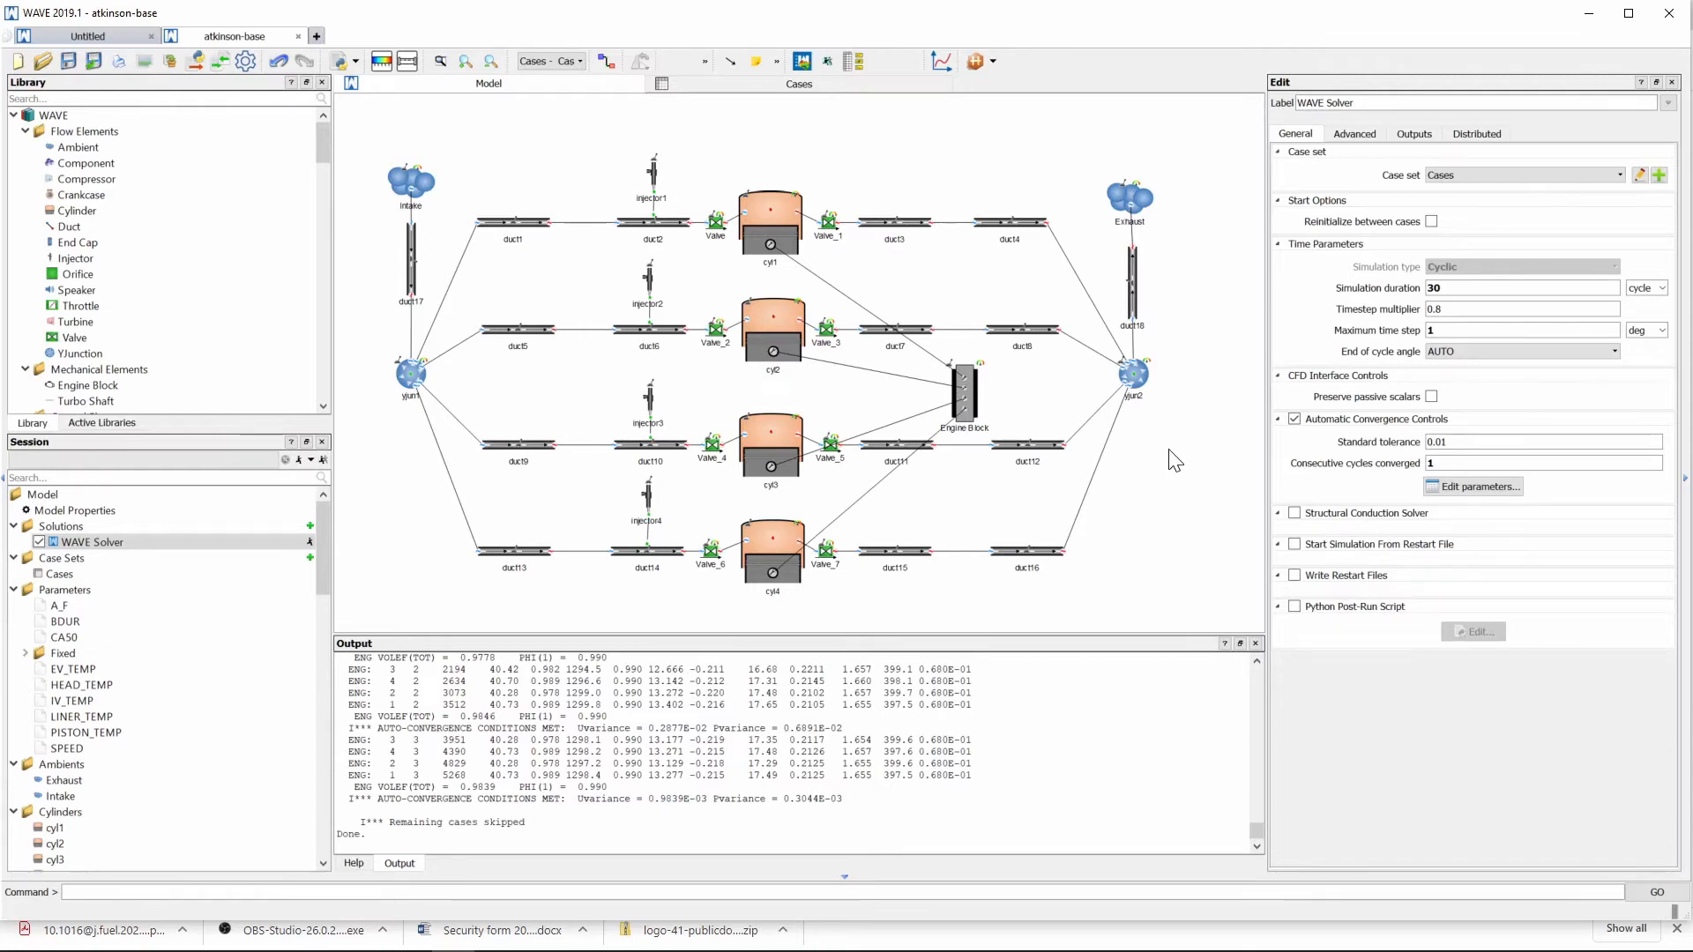
{"action": "left_click", "coordinate": [715, 222]}
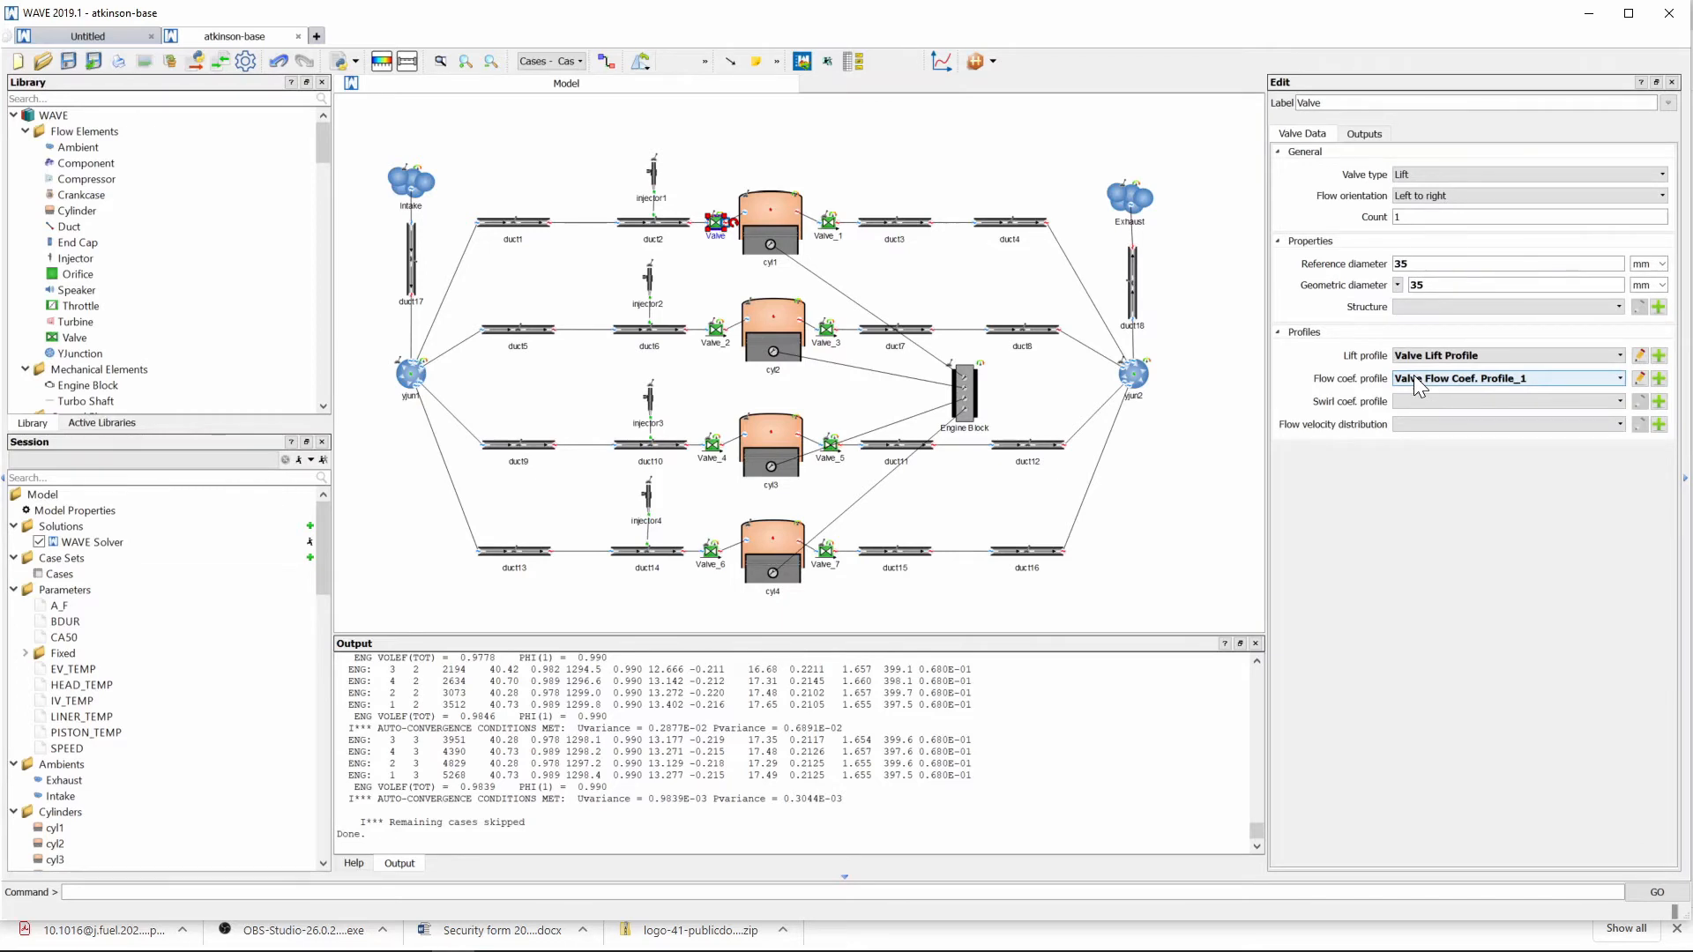
{"action": "left_click", "coordinate": [1639, 355]}
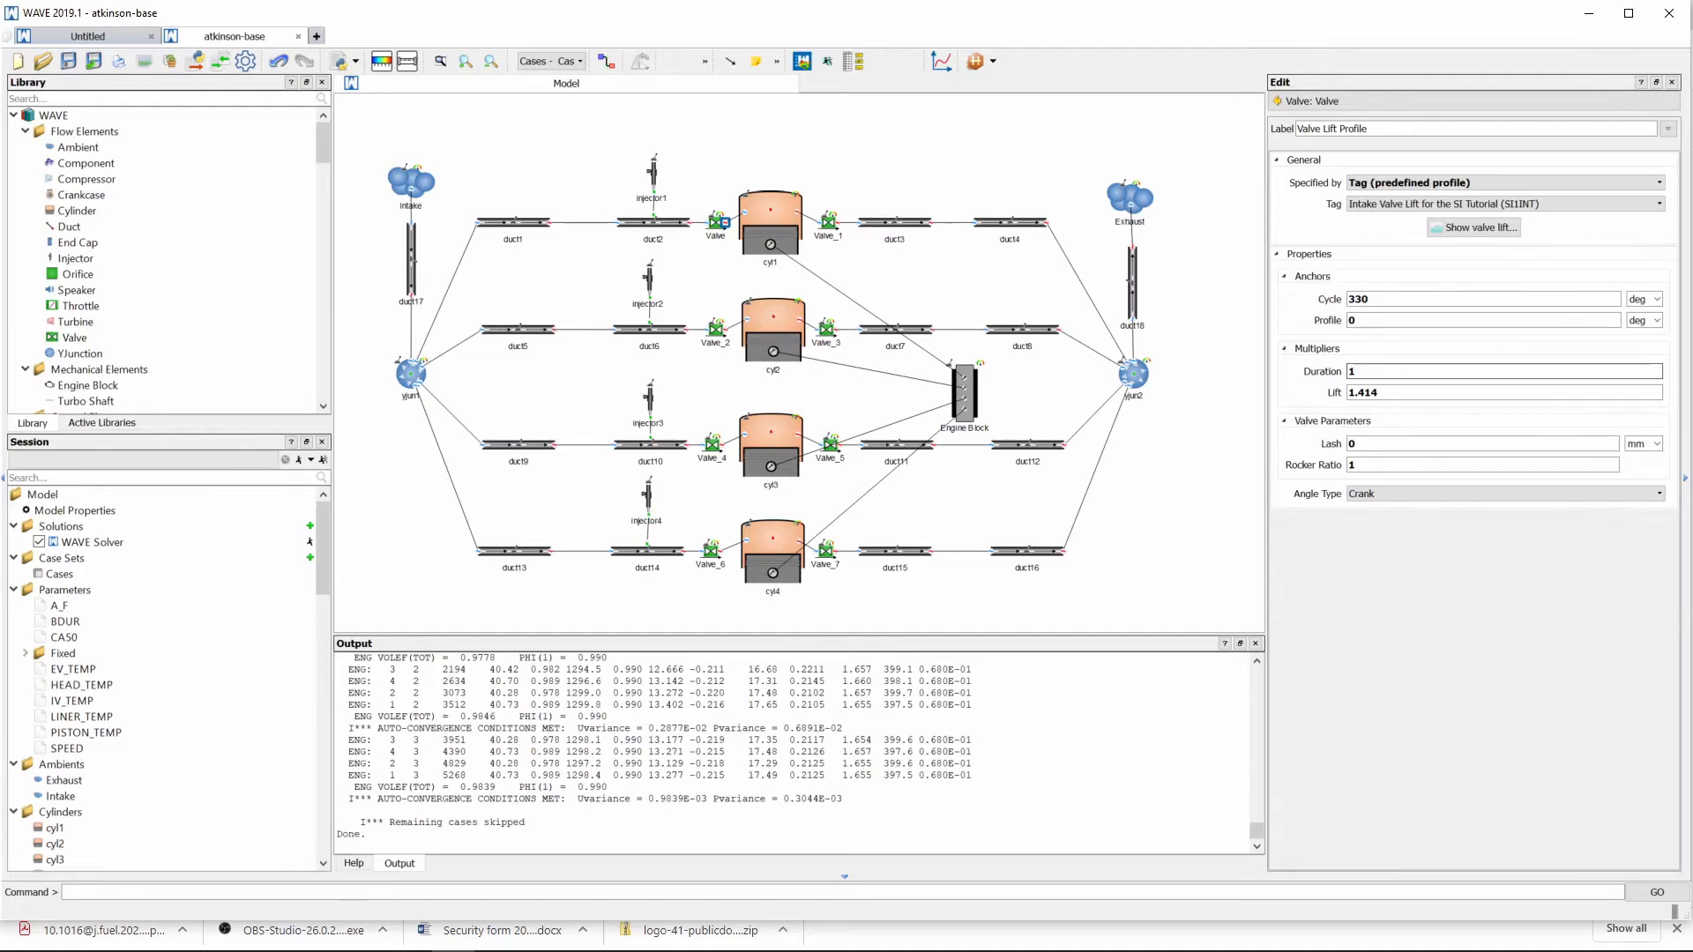
{"action": "type", "text": ".1"}
{"action": "left_click", "coordinate": [1473, 228]}
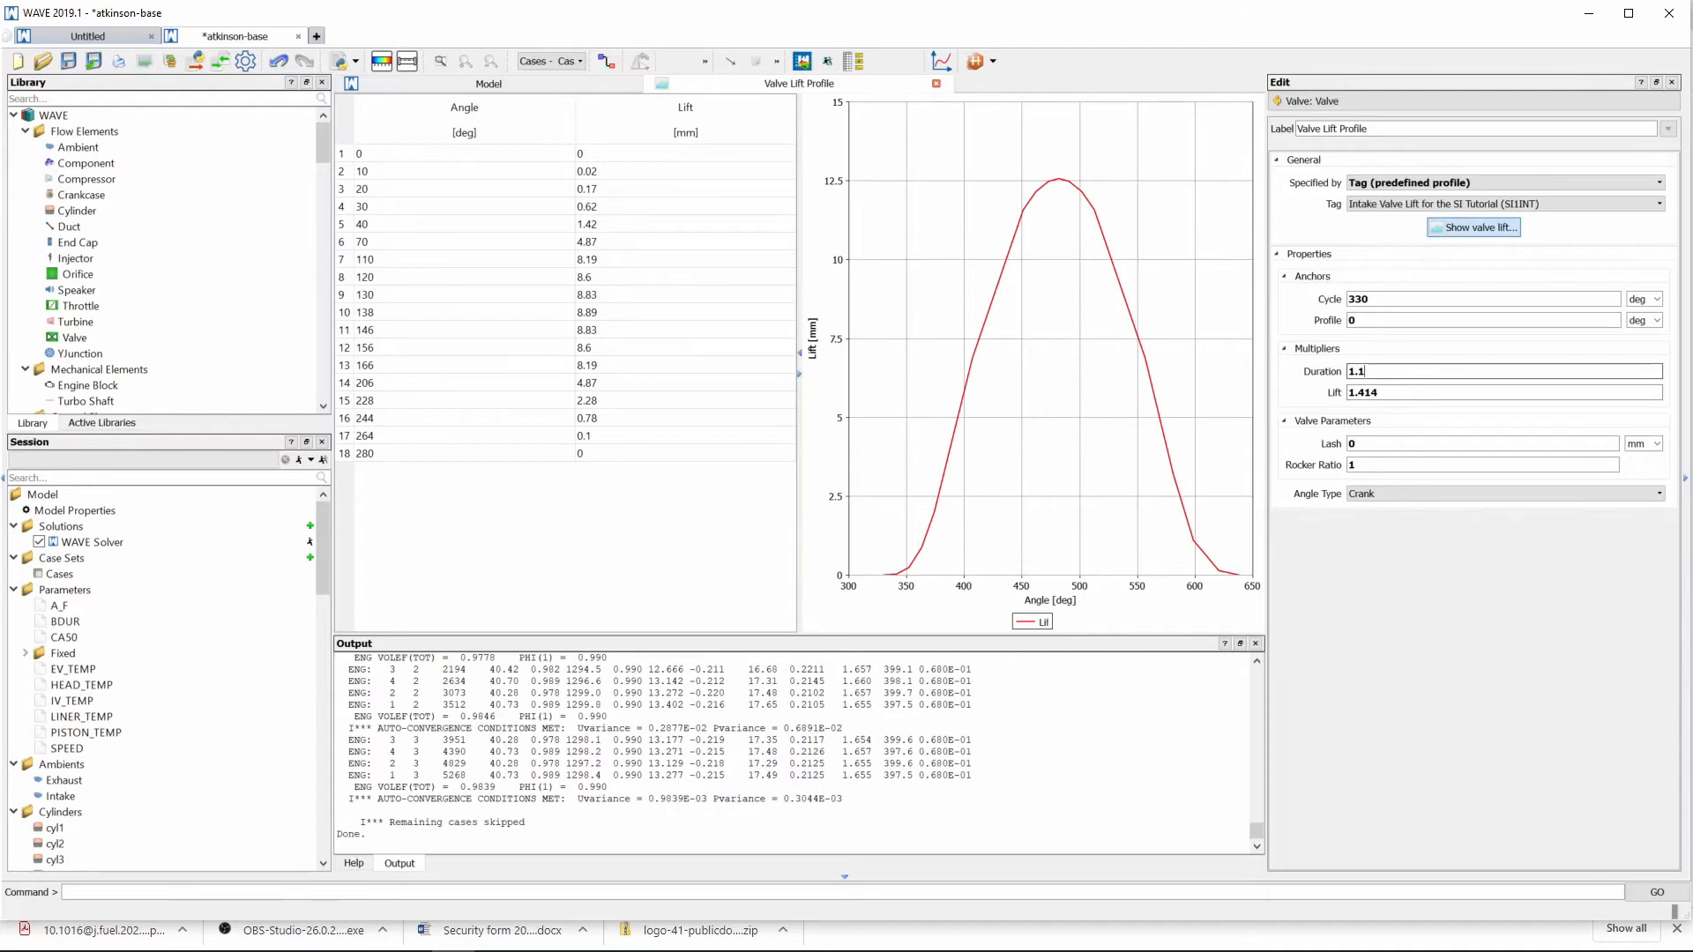
- Compare the intake lift curve with the duration multiplier reset to 1 and again at 1.1
{"action": "key", "text": "BackSpace"}
{"action": "key", "text": "BackSpace"}
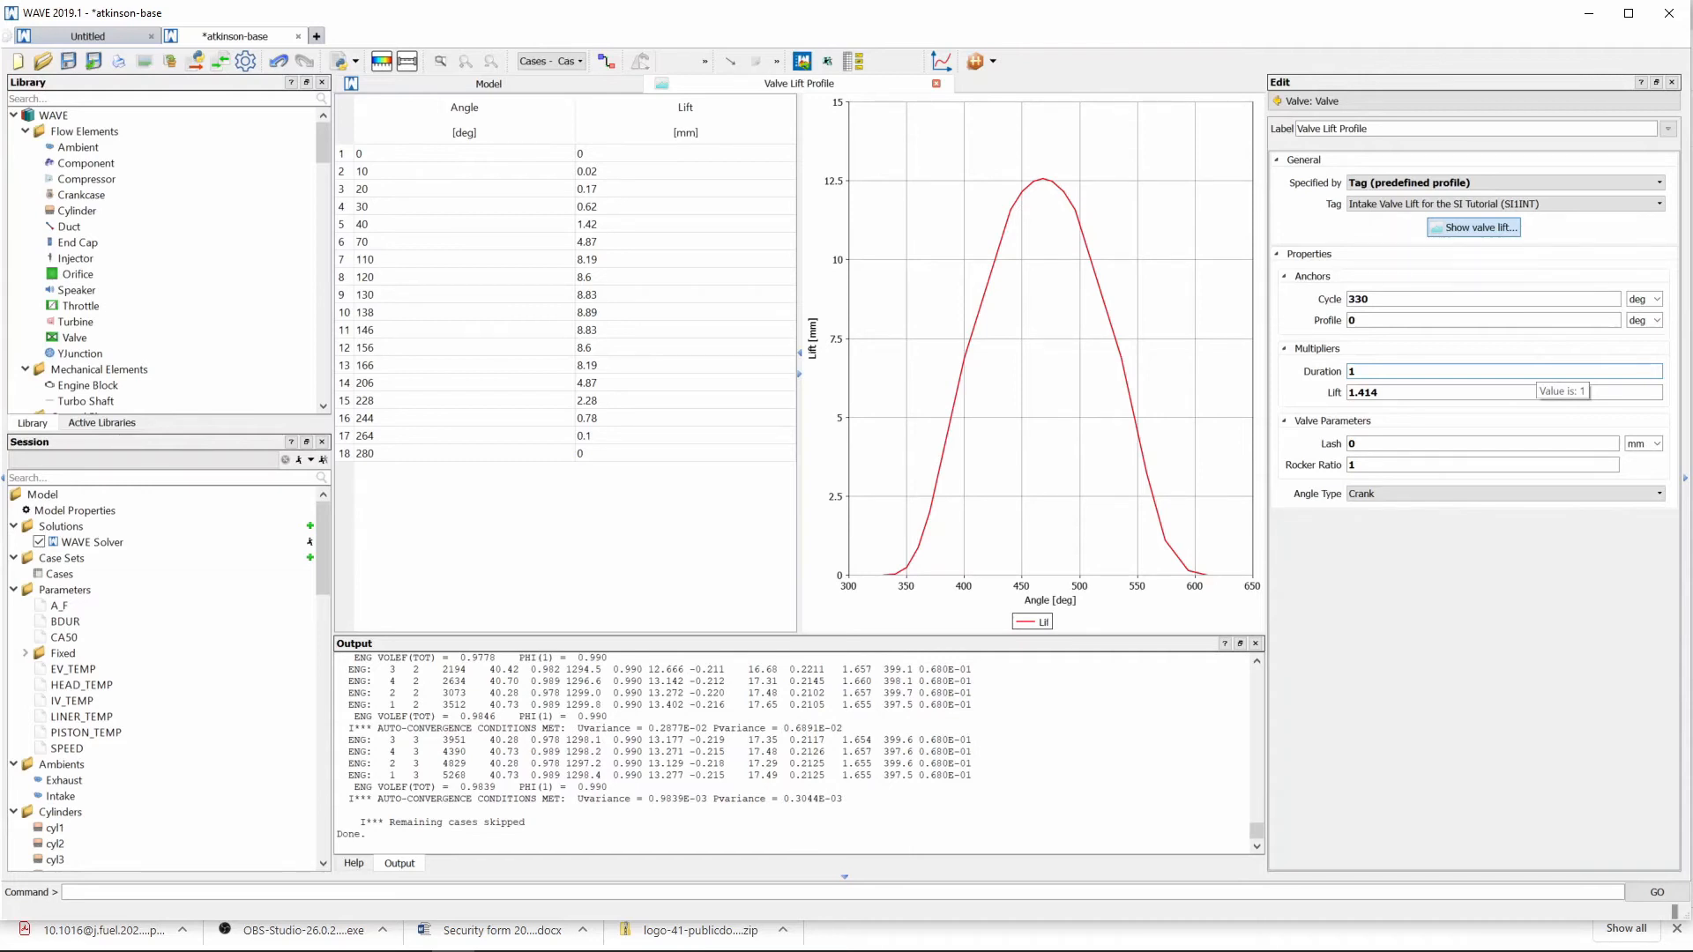
{"action": "type", "text": ".1"}
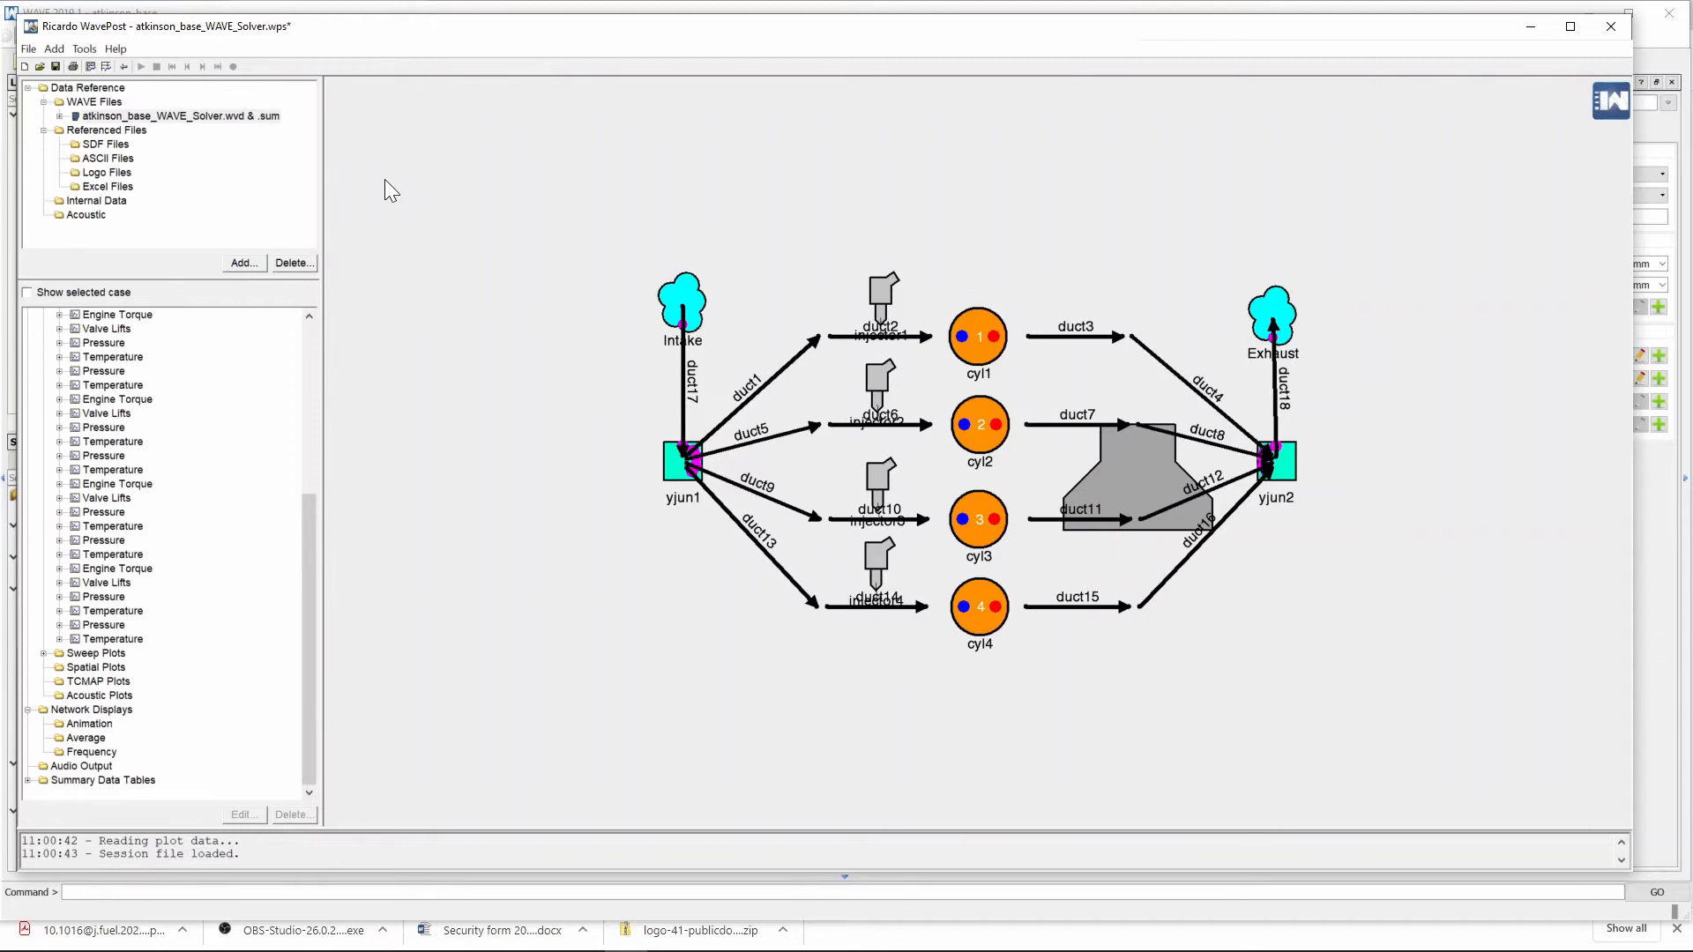
- Add the atkinson_base.wvd results with curves for the existing plots and compare the intake valve closing in the last Valve Lifts plot
{"action": "left_click", "coordinate": [94, 101]}
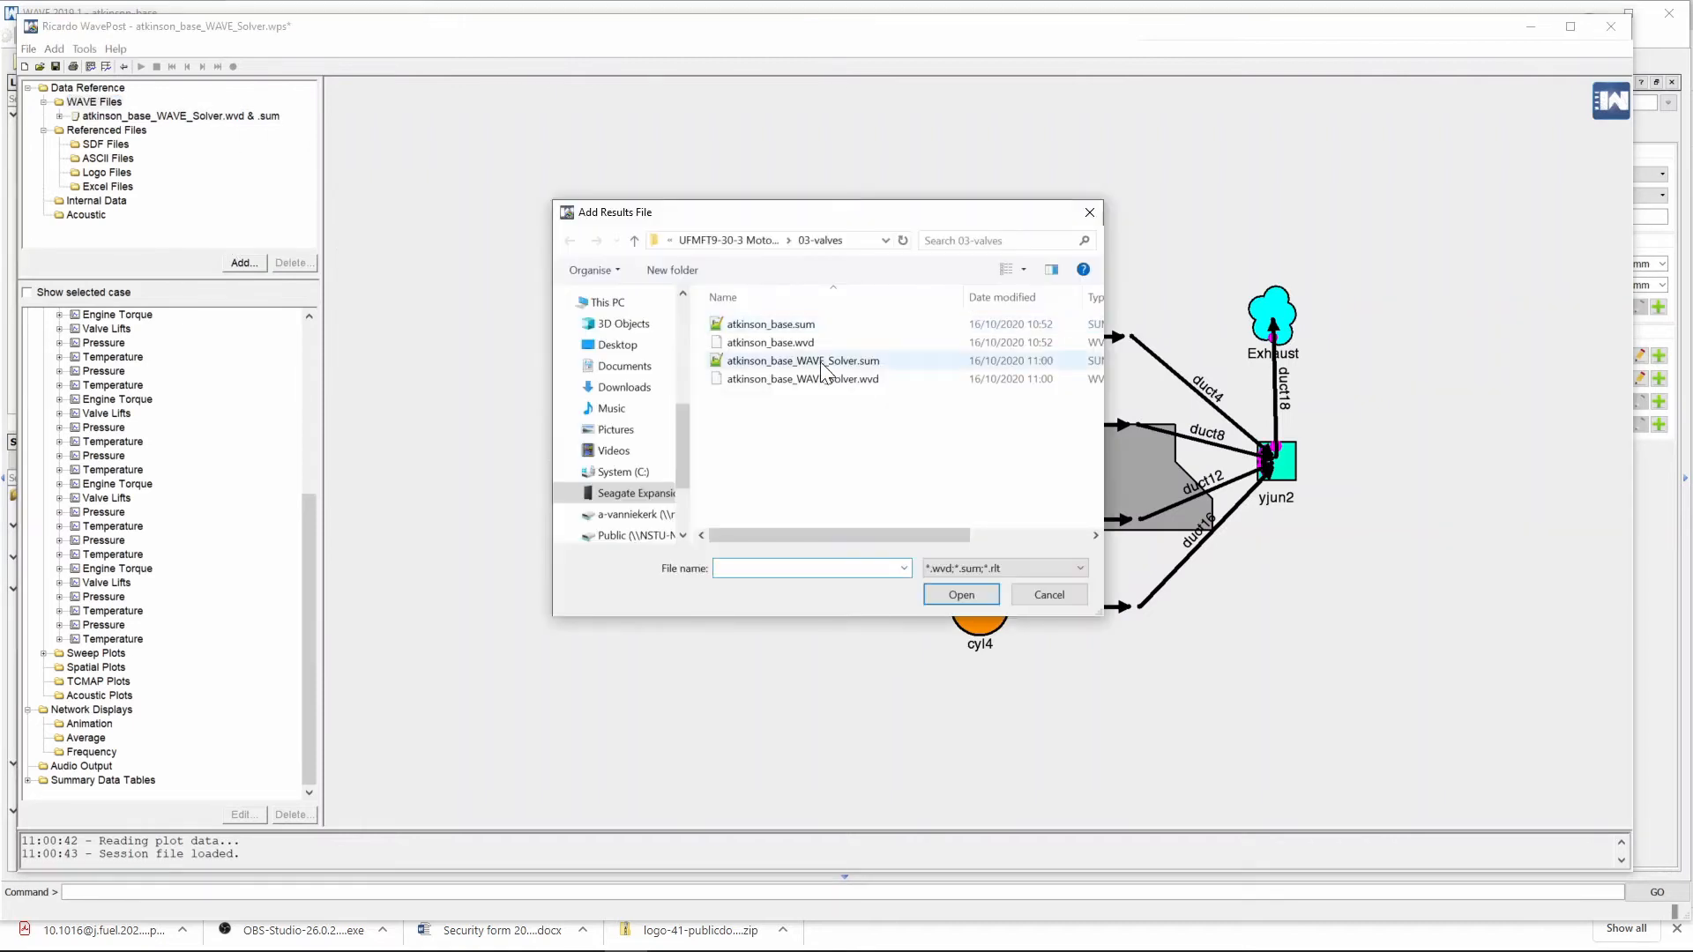
{"action": "left_click", "coordinate": [801, 345]}
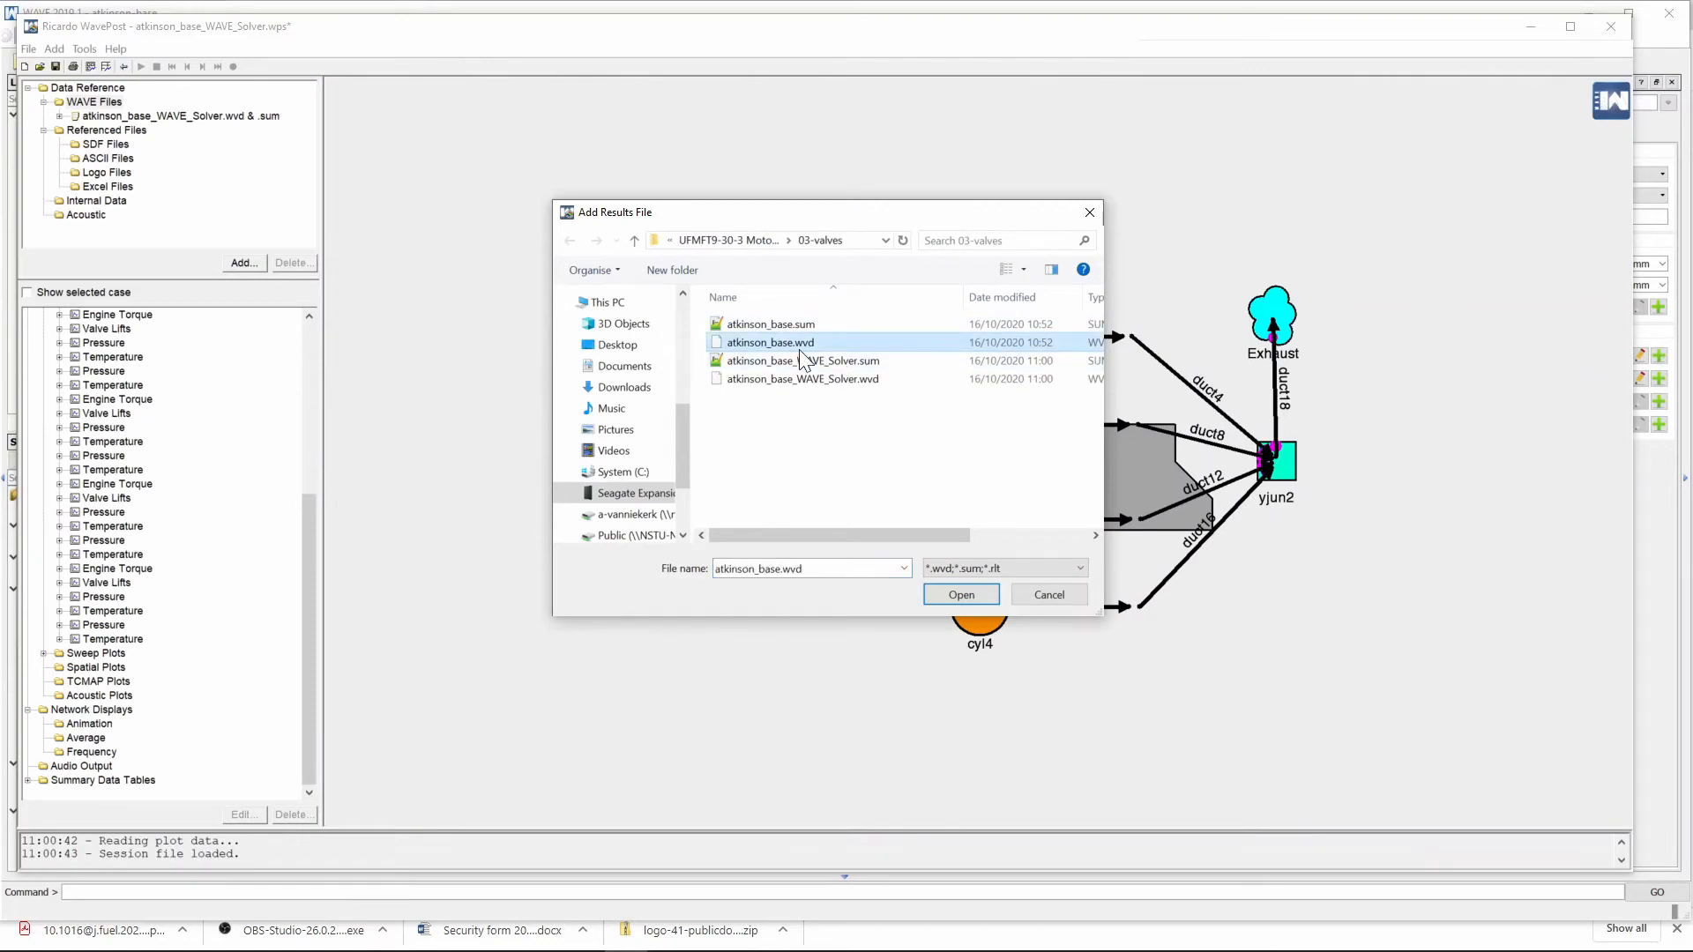
{"action": "left_click", "coordinate": [961, 595]}
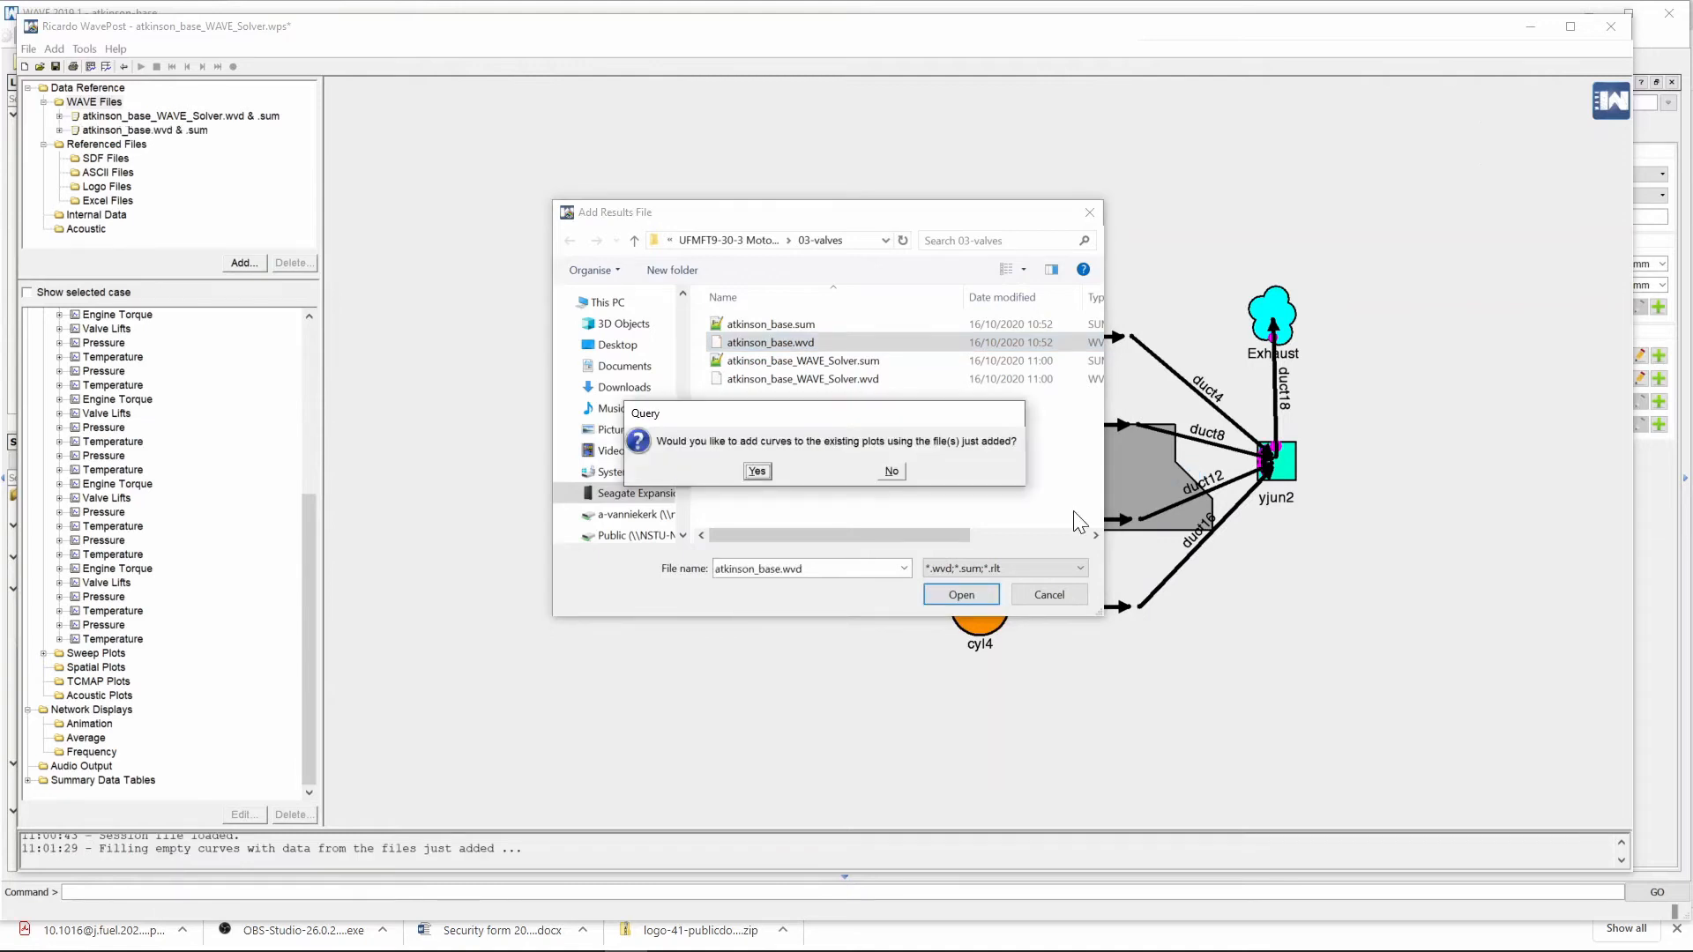
{"action": "left_click", "coordinate": [757, 471]}
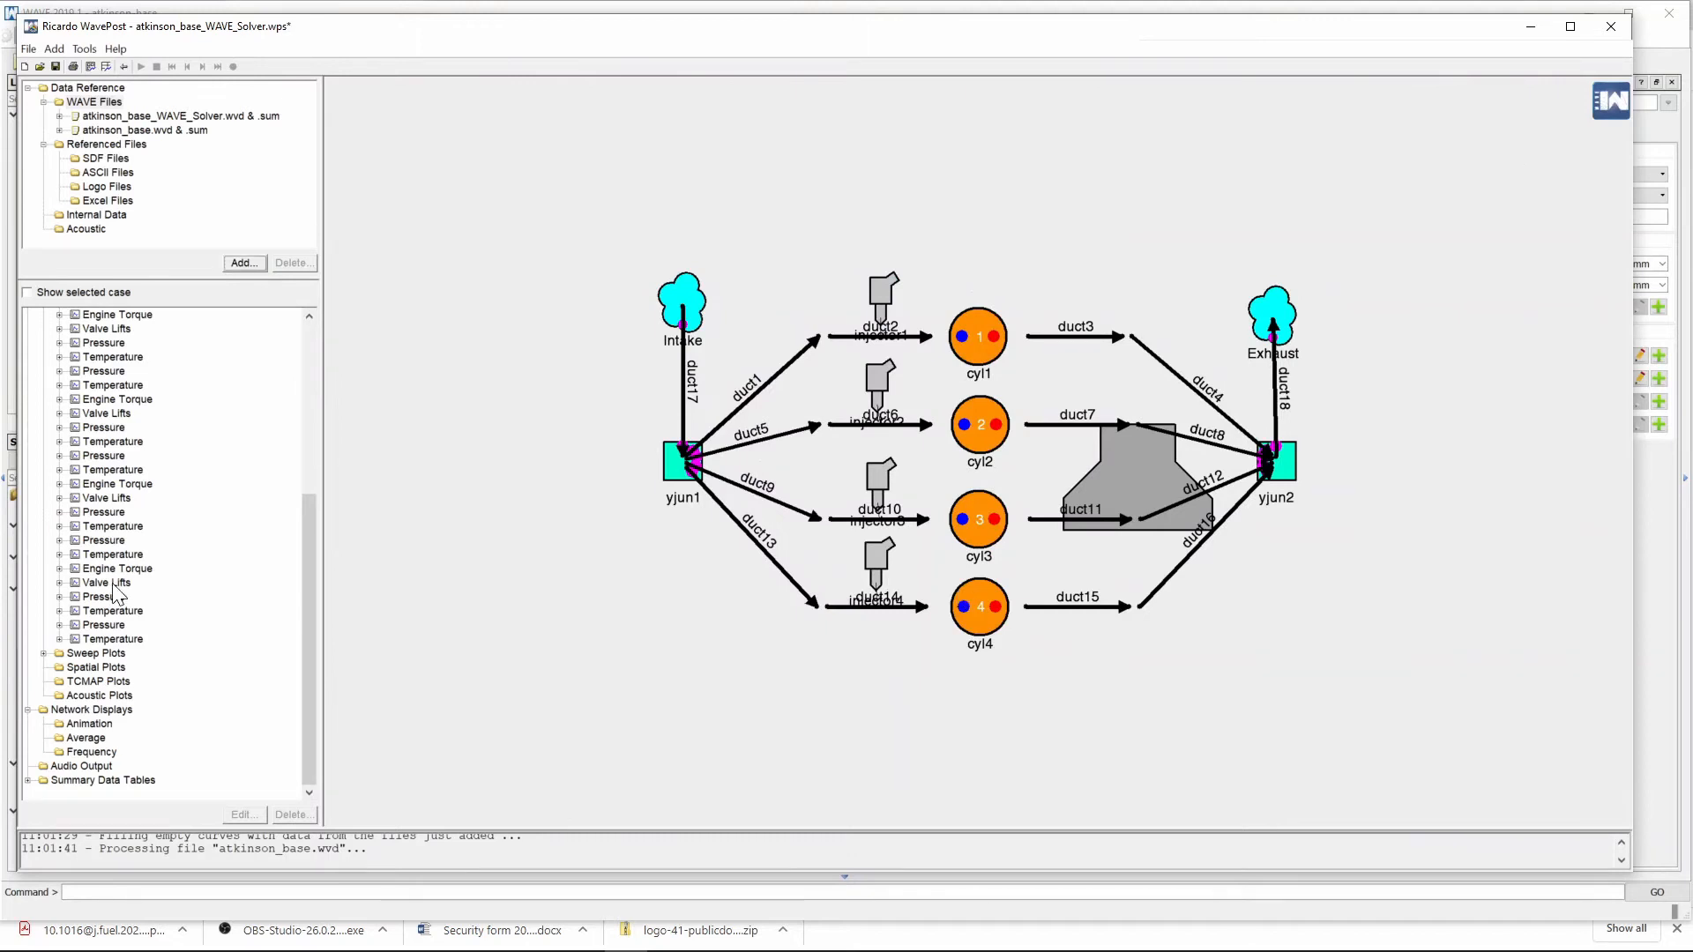
{"action": "double_click", "coordinate": [113, 584]}
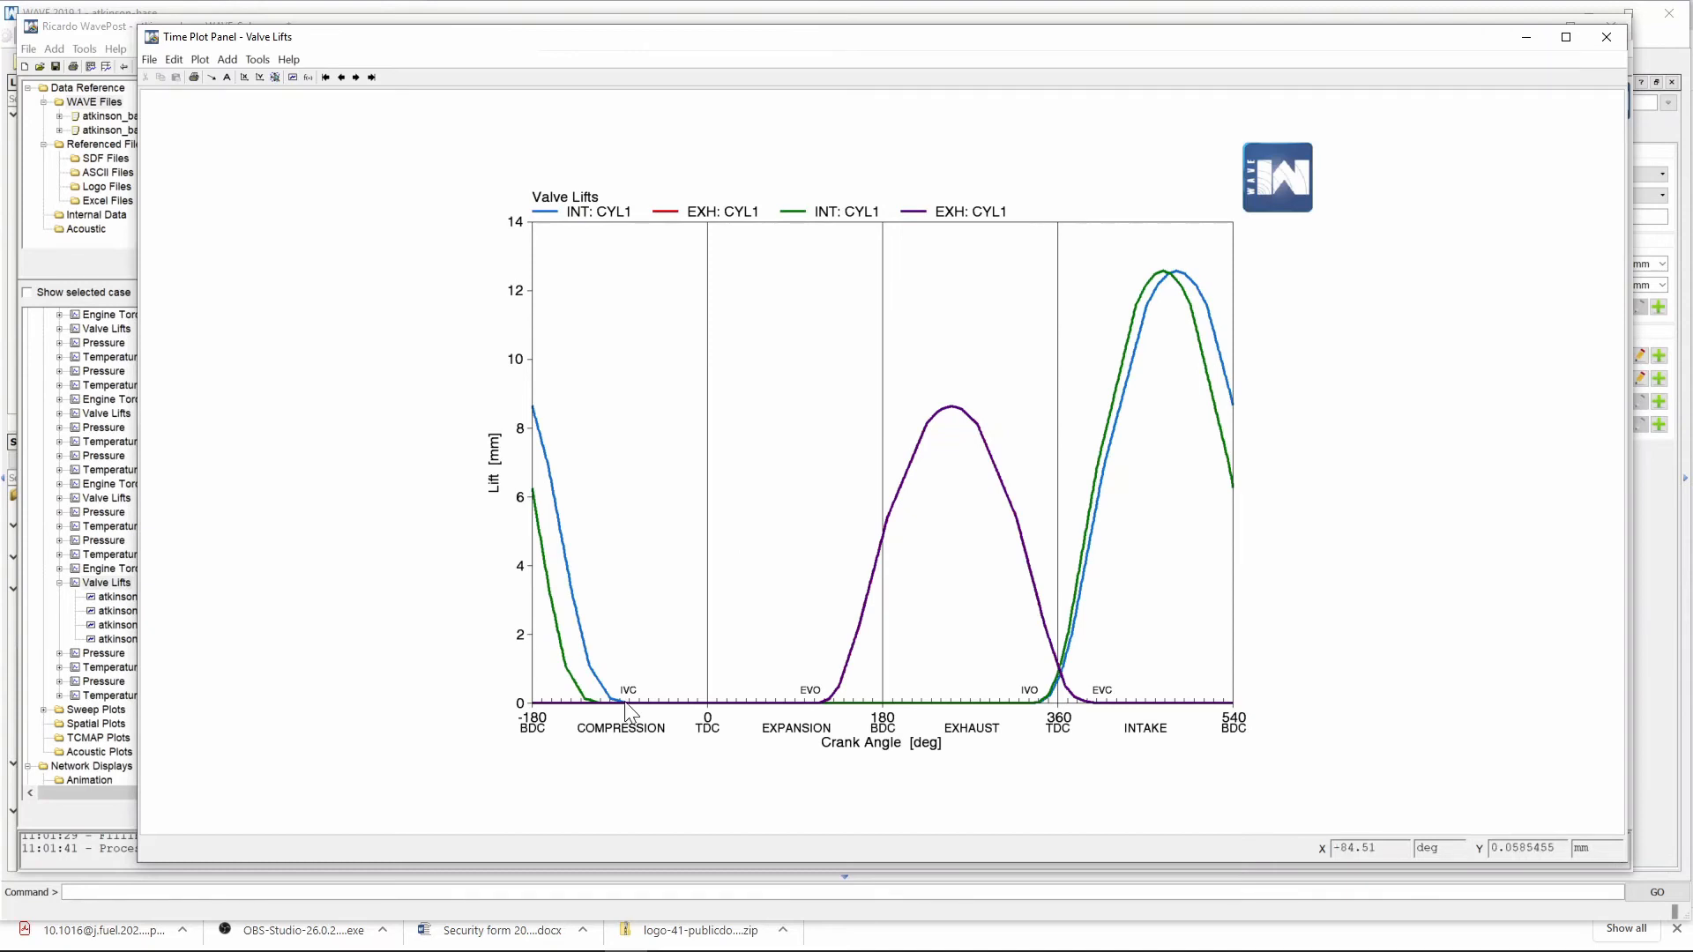
{"action": "mouse_move", "coordinate": [626, 703]}
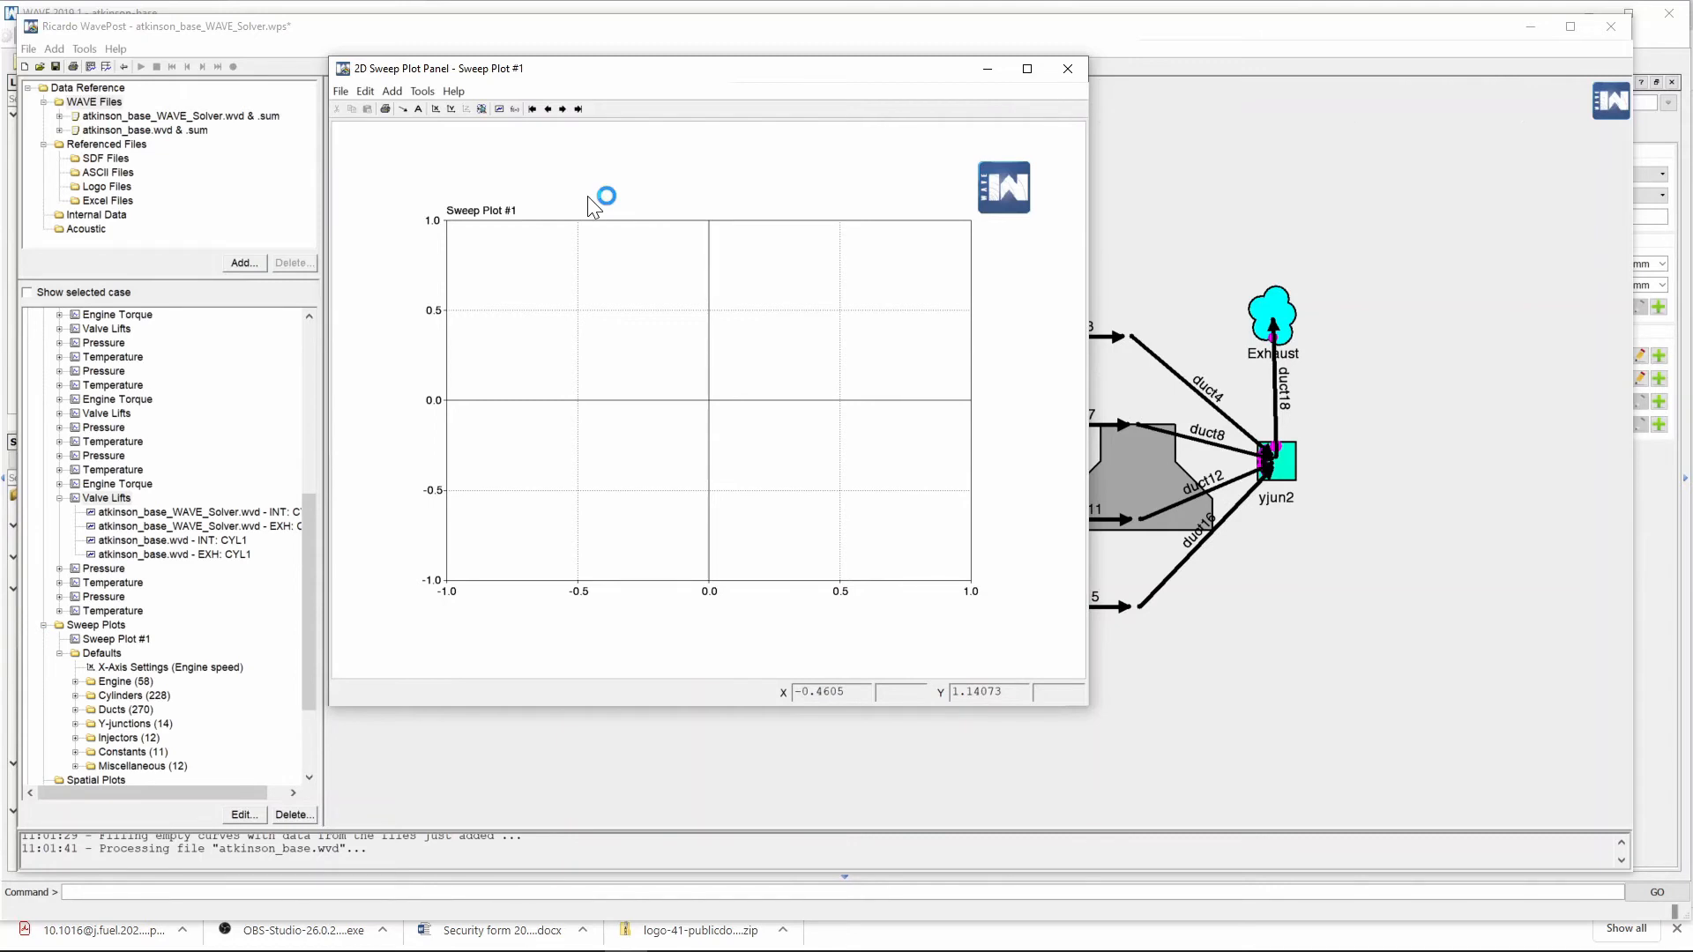
- Plot BSFCSI against BMEPSI from atkinson_base_WAVE_Solver.sum in the new sweep plot, with the variables alphabetized
{"action": "left_click", "coordinate": [391, 91]}
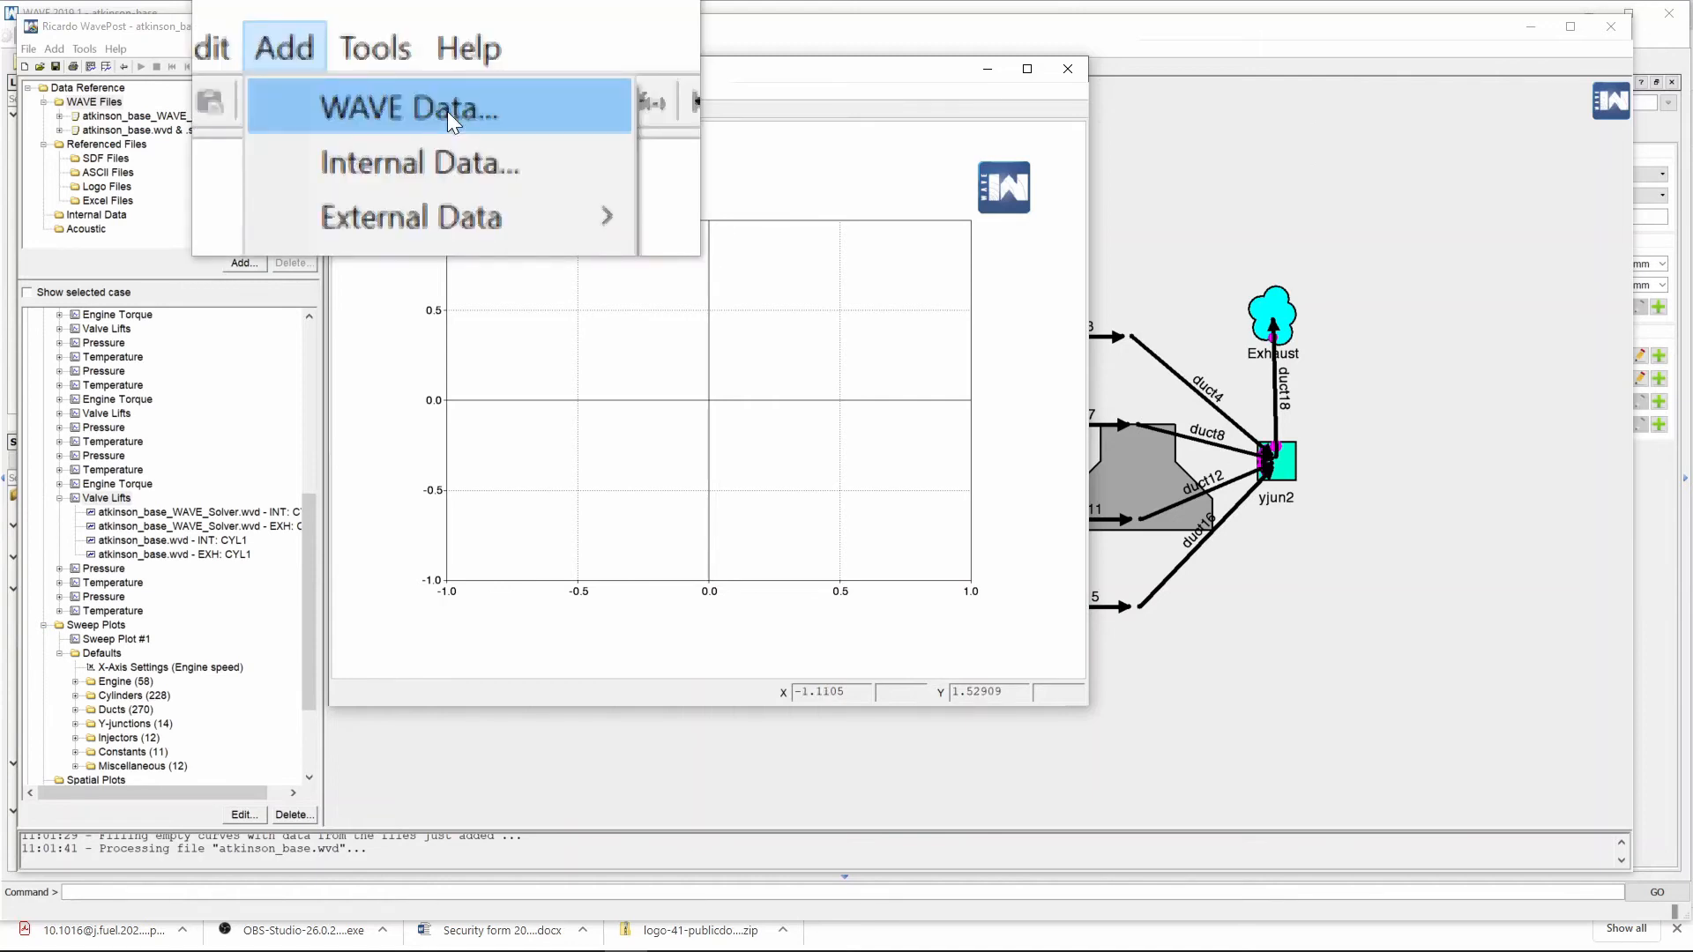
{"action": "left_click", "coordinate": [447, 112]}
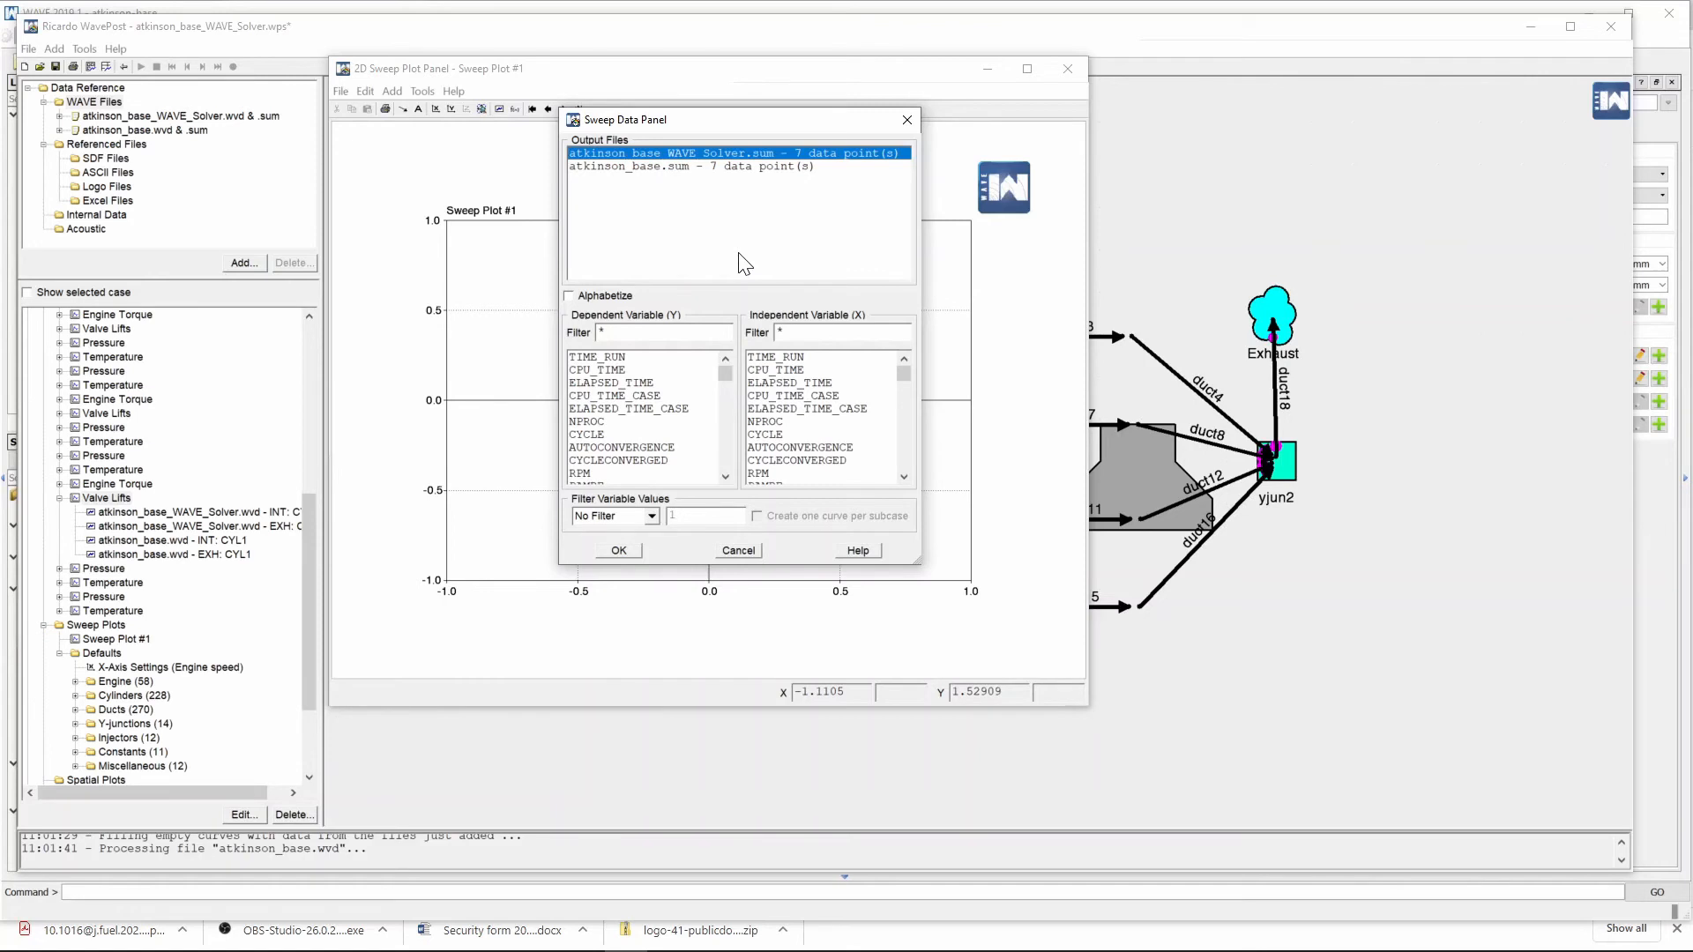
{"action": "left_click", "coordinate": [568, 295]}
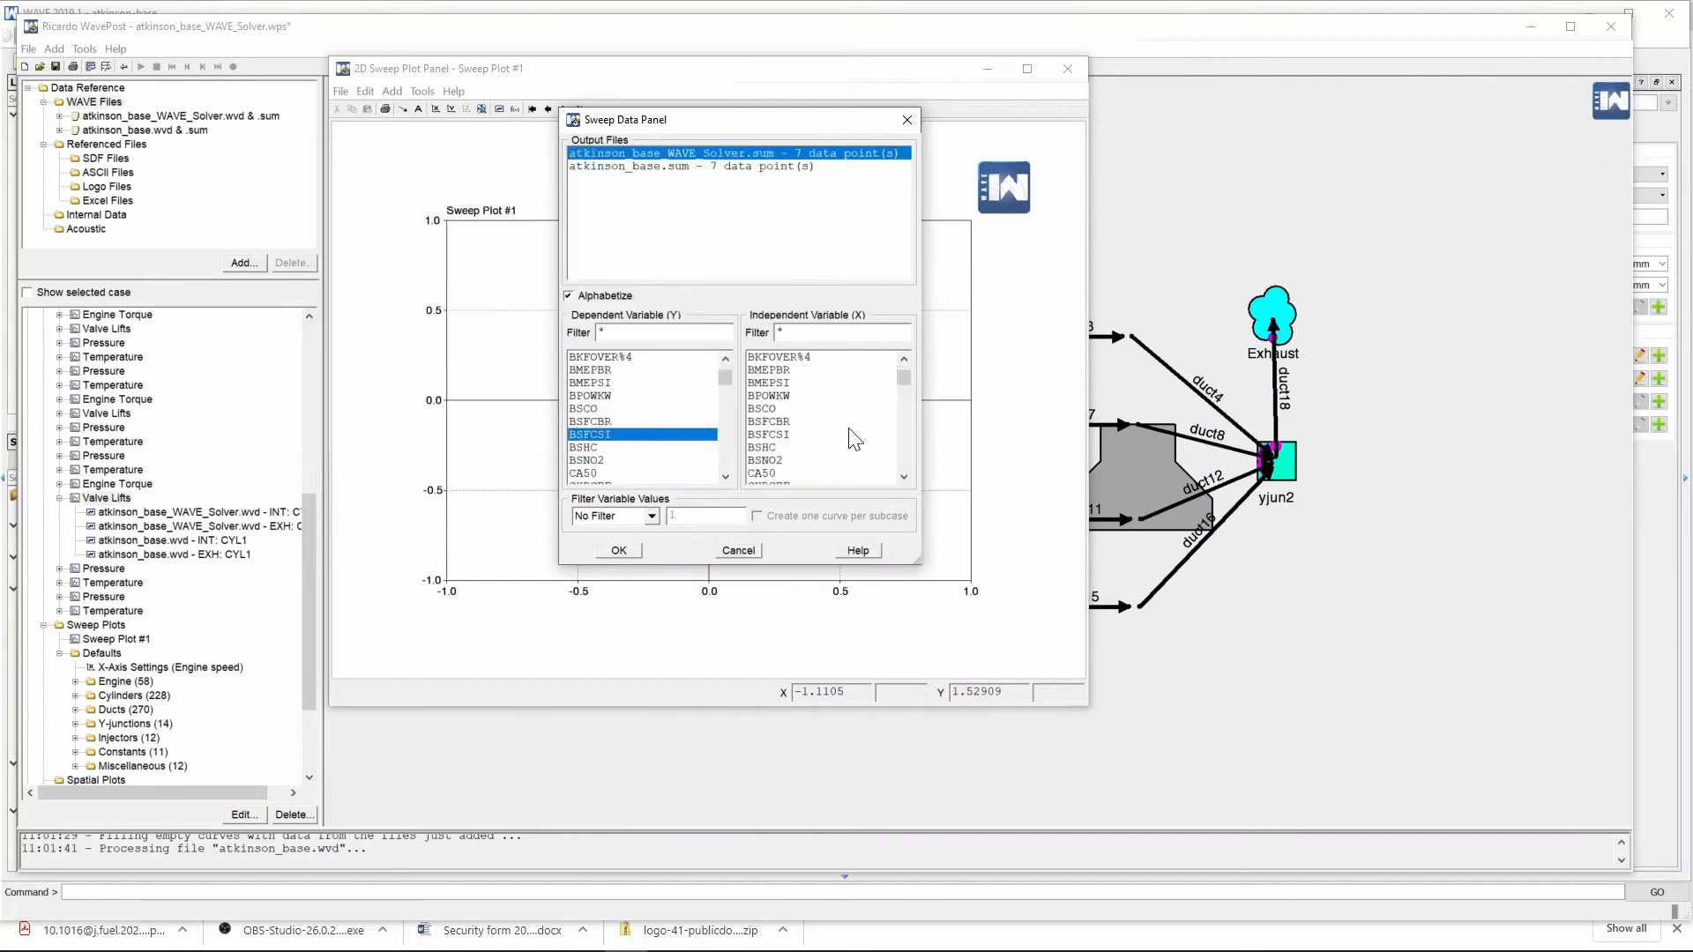
{"action": "left_click", "coordinate": [776, 381]}
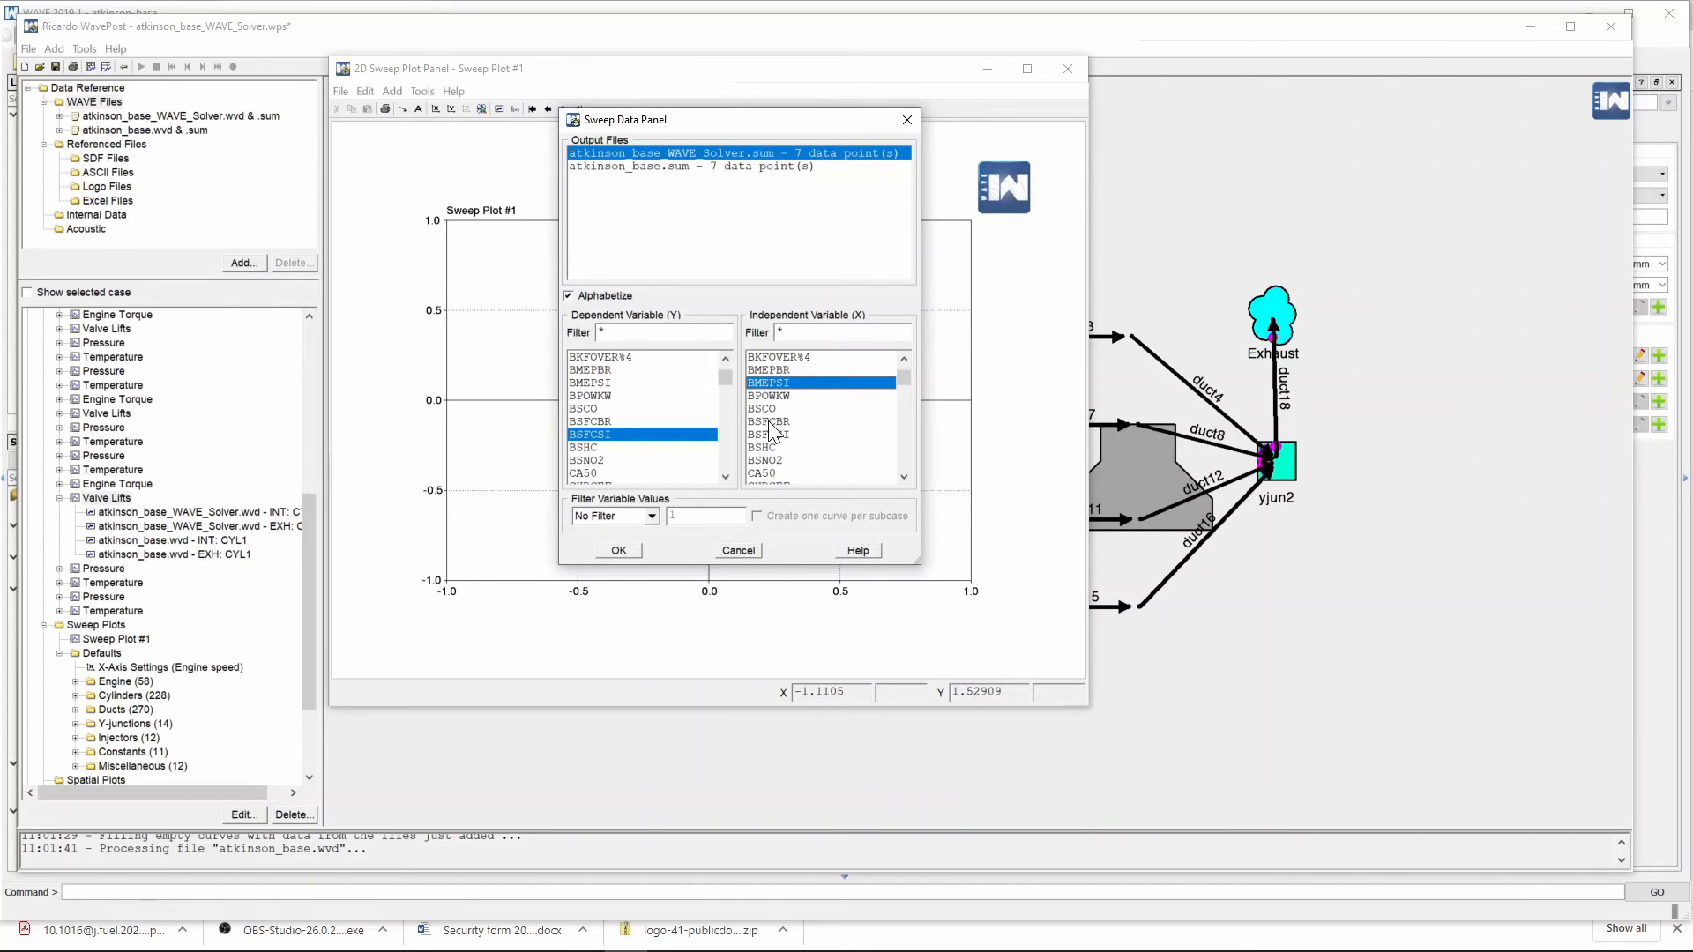
{"action": "key", "text": "Return"}
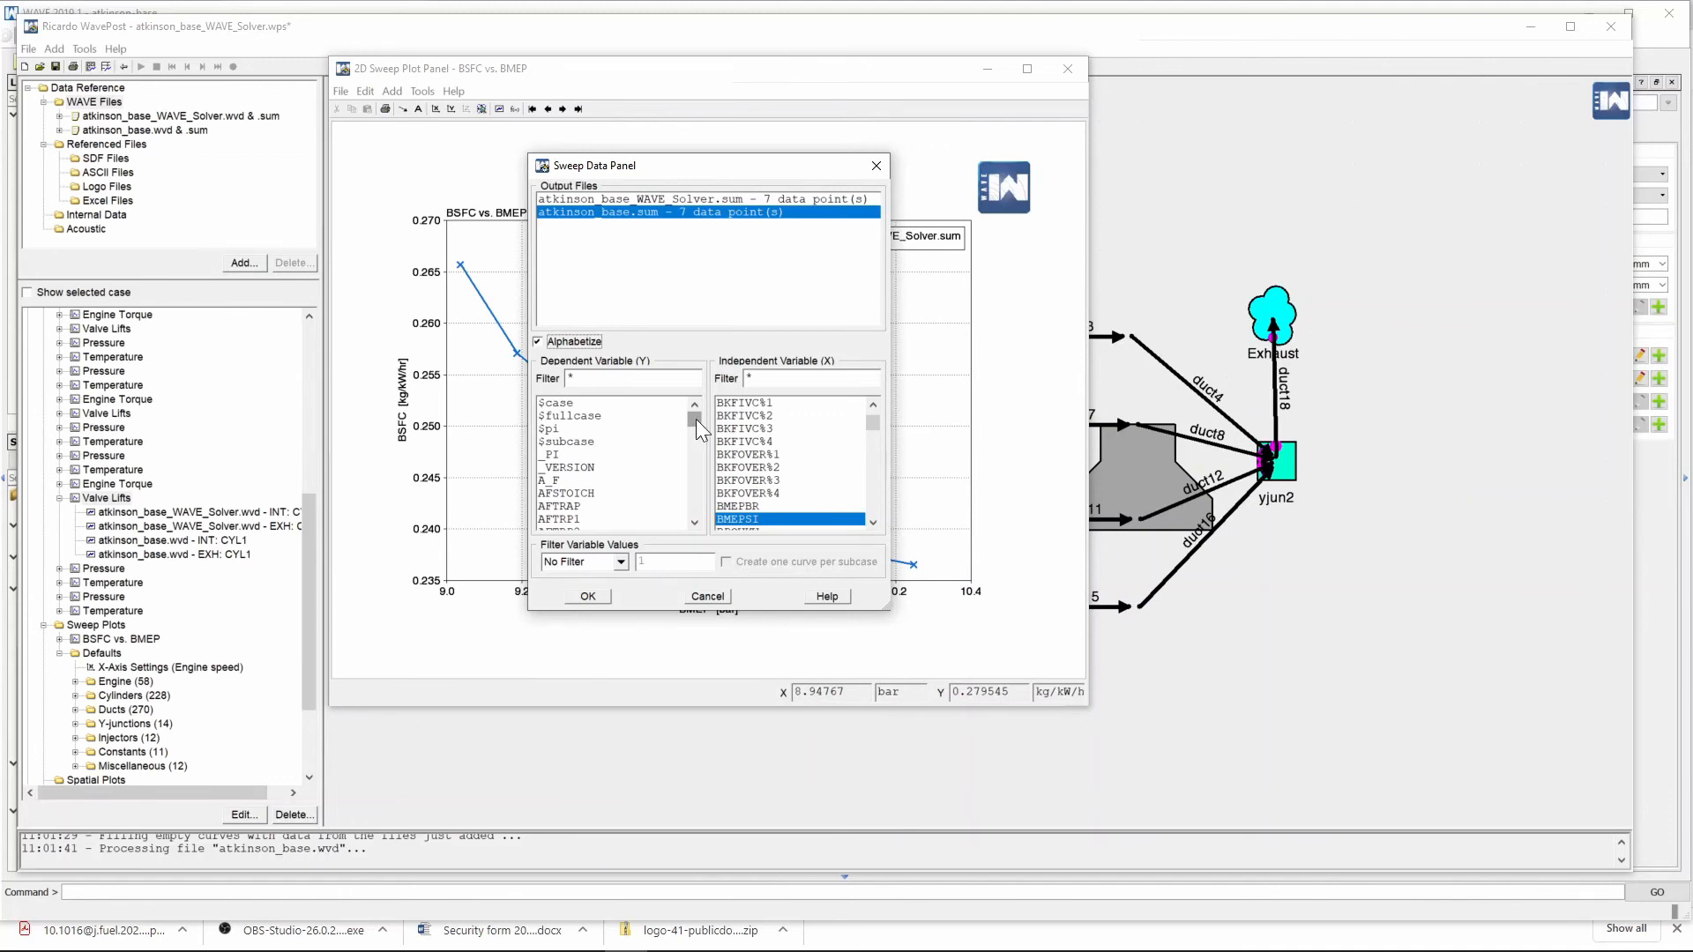
- Add the atkinson_base.sum BSFC versus BMEP curve to the sweep plot and read its BSFC at about 10 bar
{"action": "scroll", "coordinate": [657, 472], "scroll_direction": "down", "scroll_amount": 2}
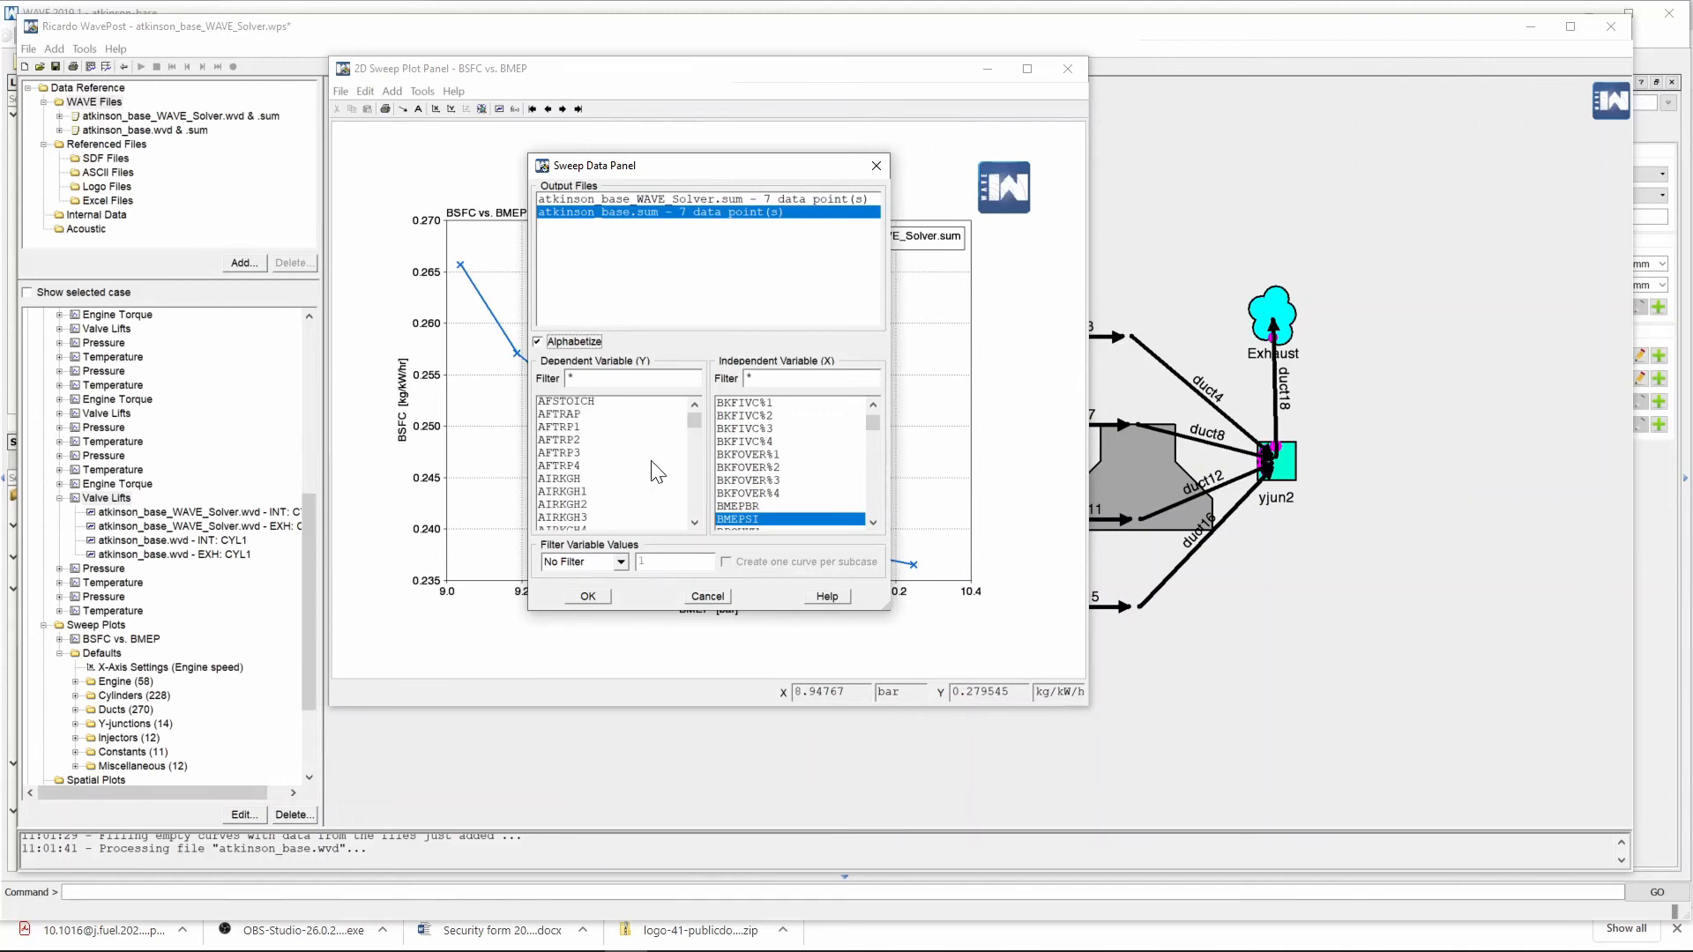
{"action": "key", "text": "Return"}
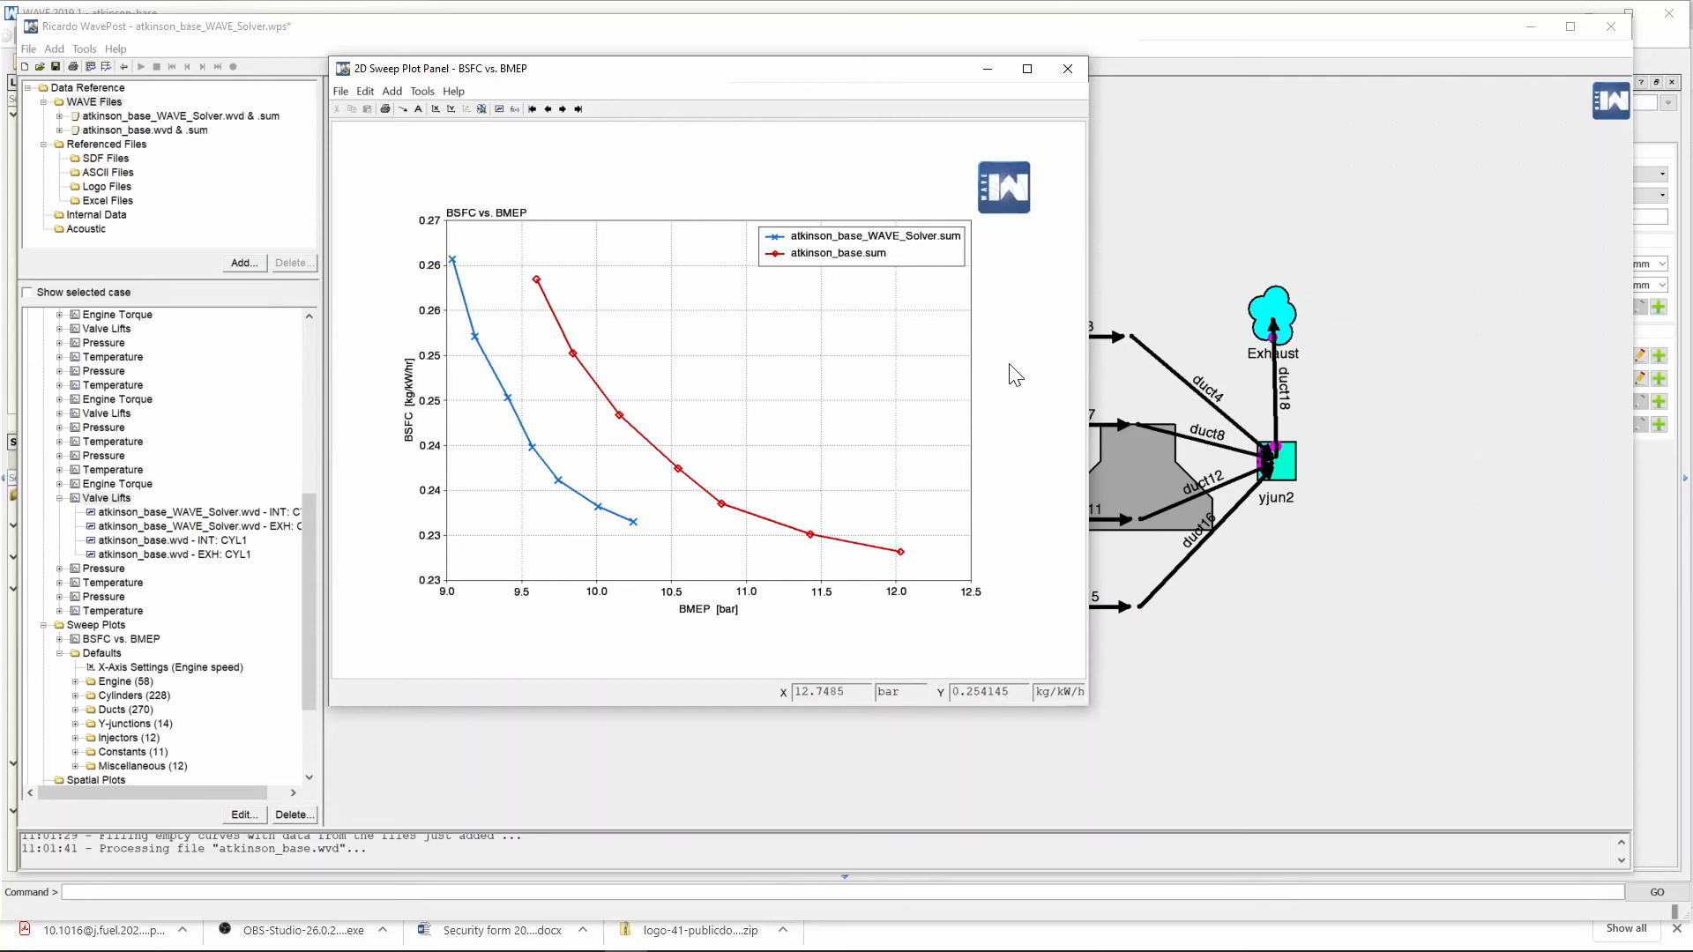
{"action": "left_click", "coordinate": [848, 257]}
{"action": "mouse_move", "coordinate": [597, 384]}
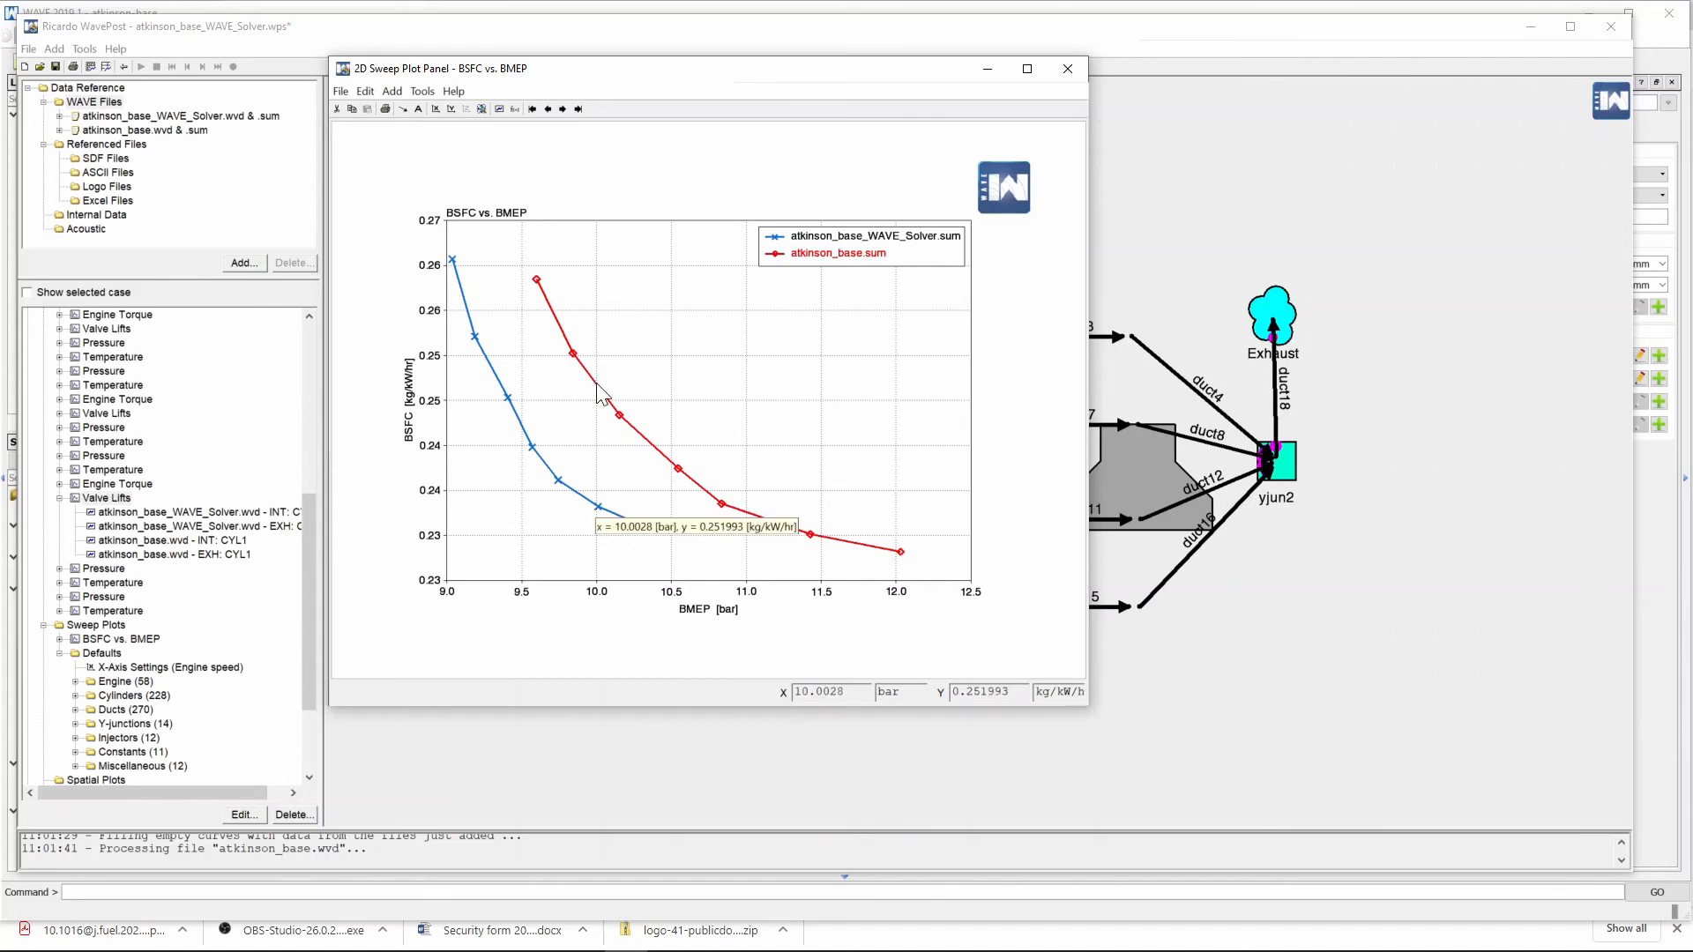